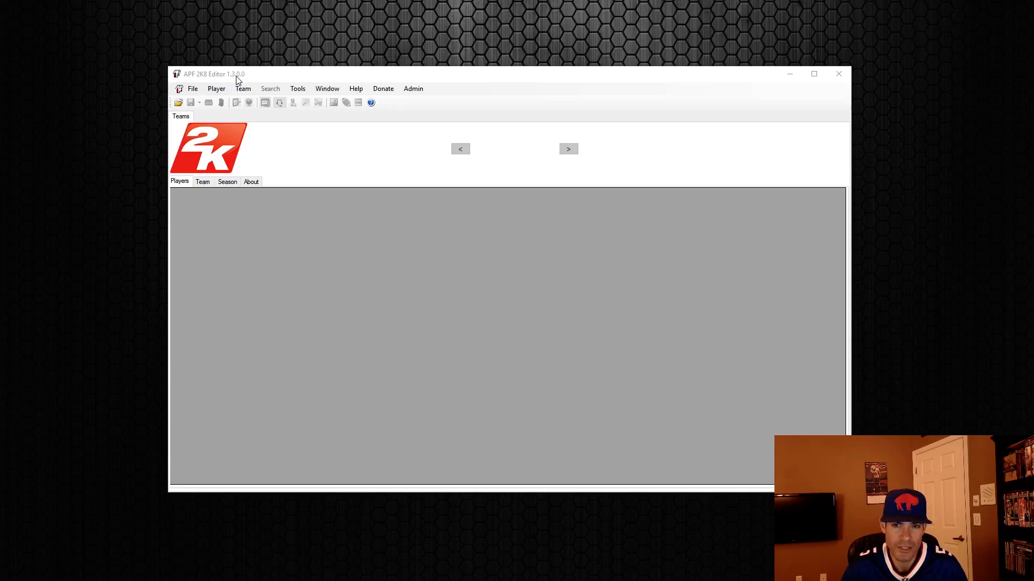
- Try to open the most recently used Roster.ROS file from the C:\SVN\Personal\APF folder
click(196, 90)
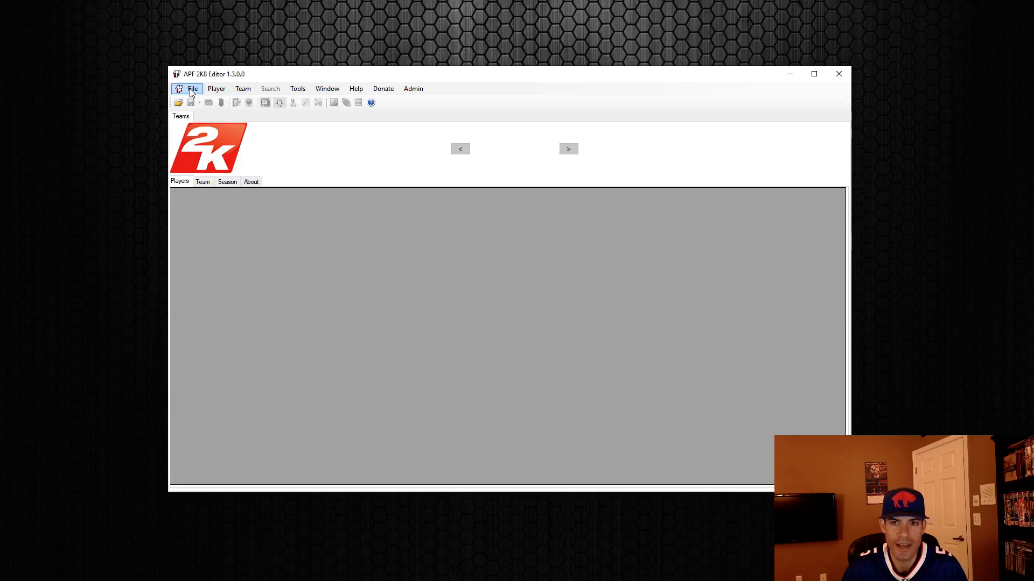
click(191, 92)
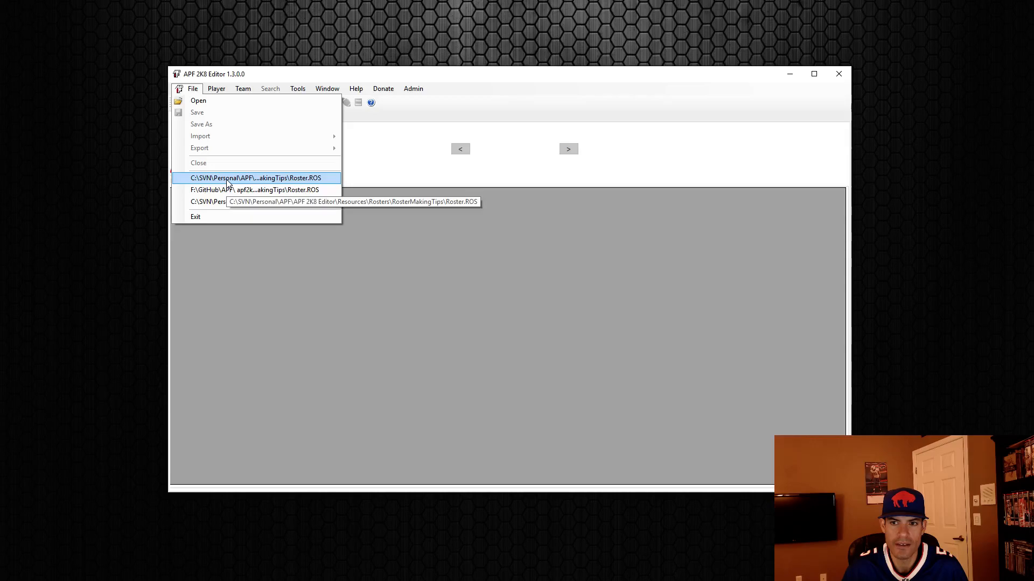
click(227, 183)
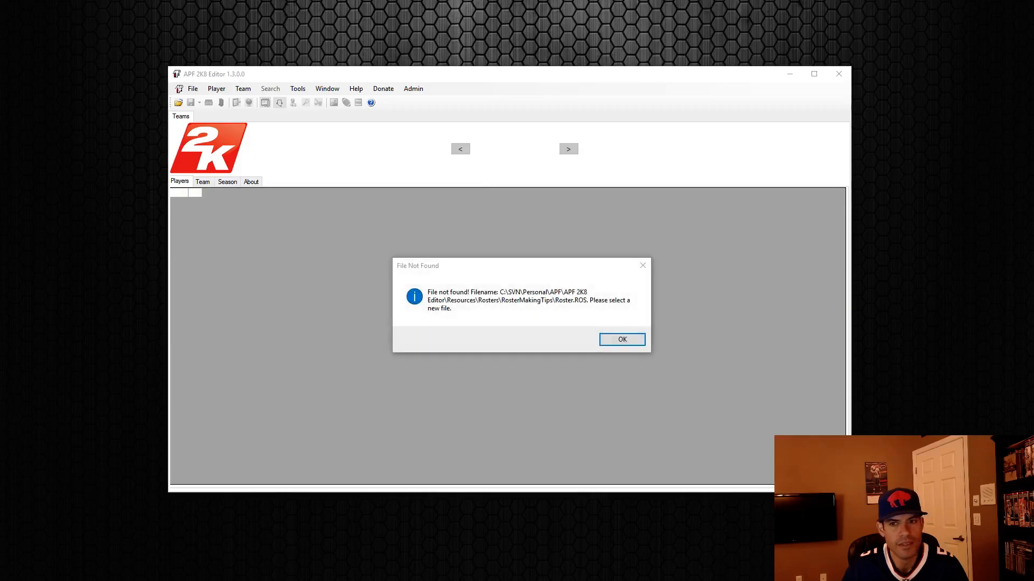
click(635, 341)
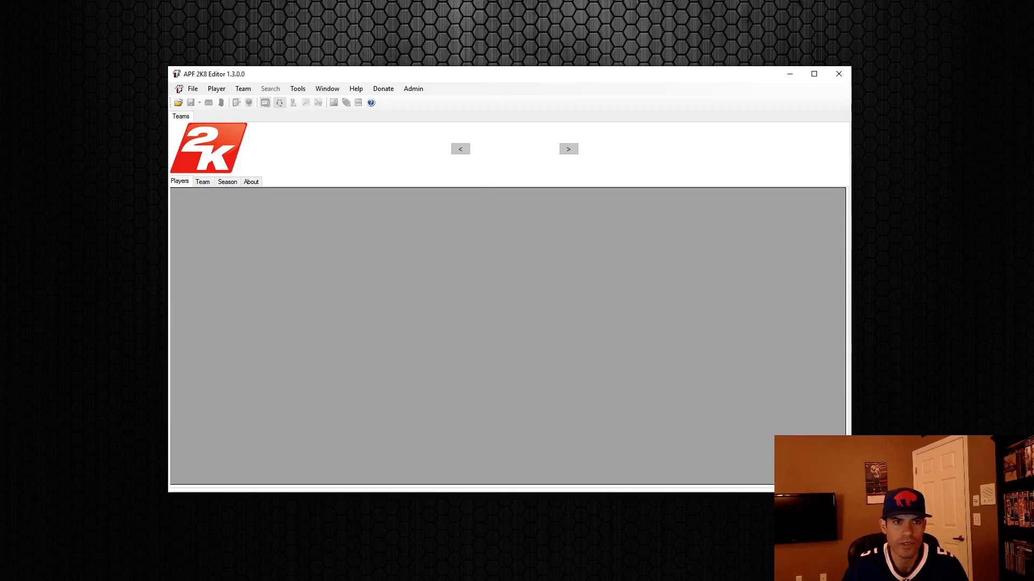
click(193, 89)
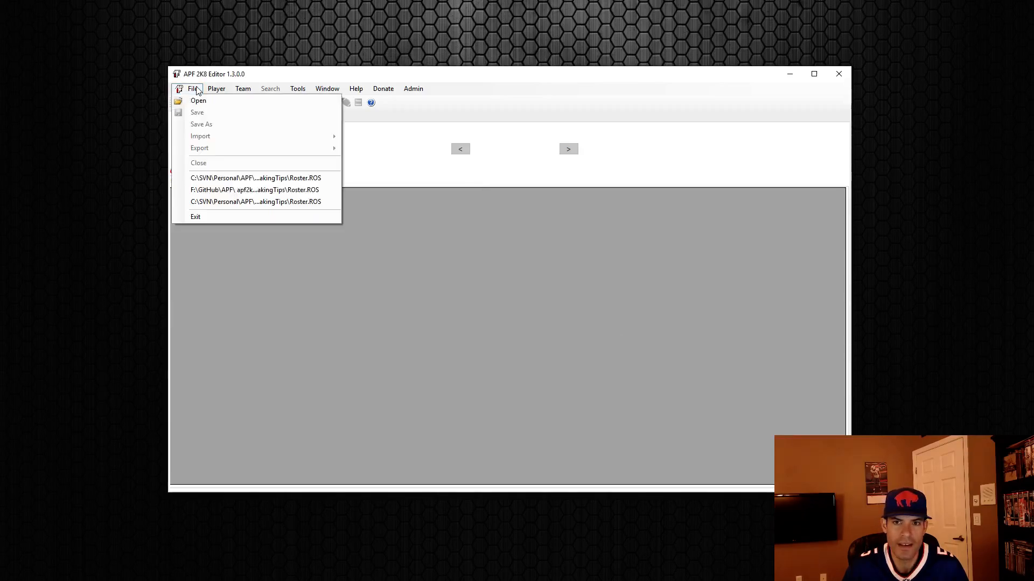
click(242, 180)
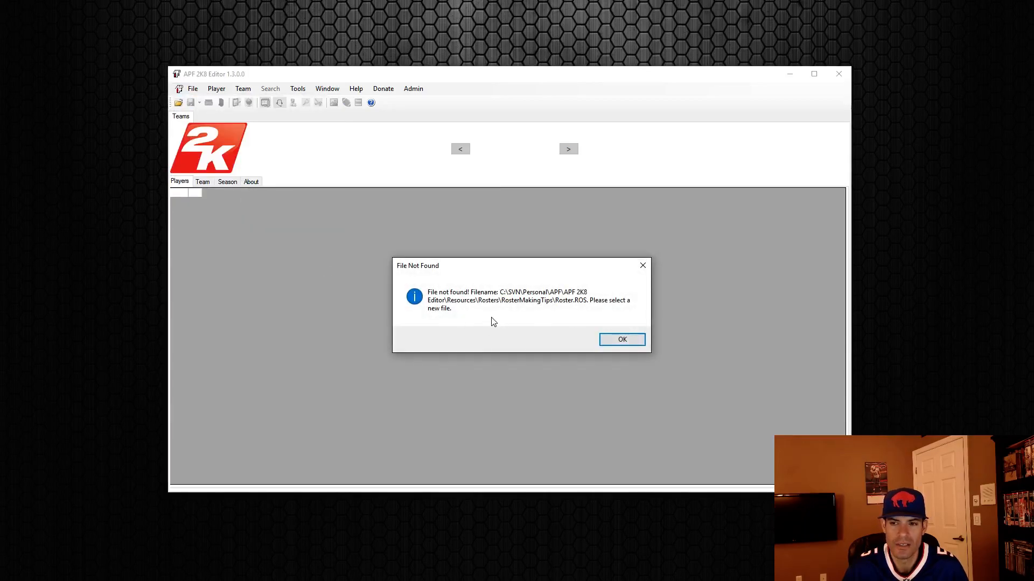
click(622, 339)
- Open the recent Roster.ROS file stored under F:\GitHub\APF
click(202, 89)
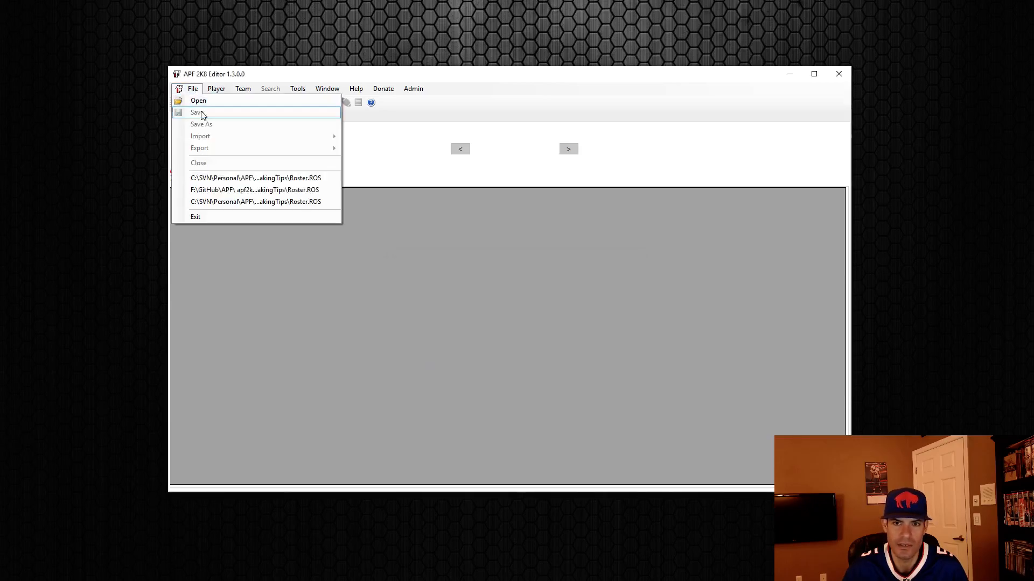
click(225, 186)
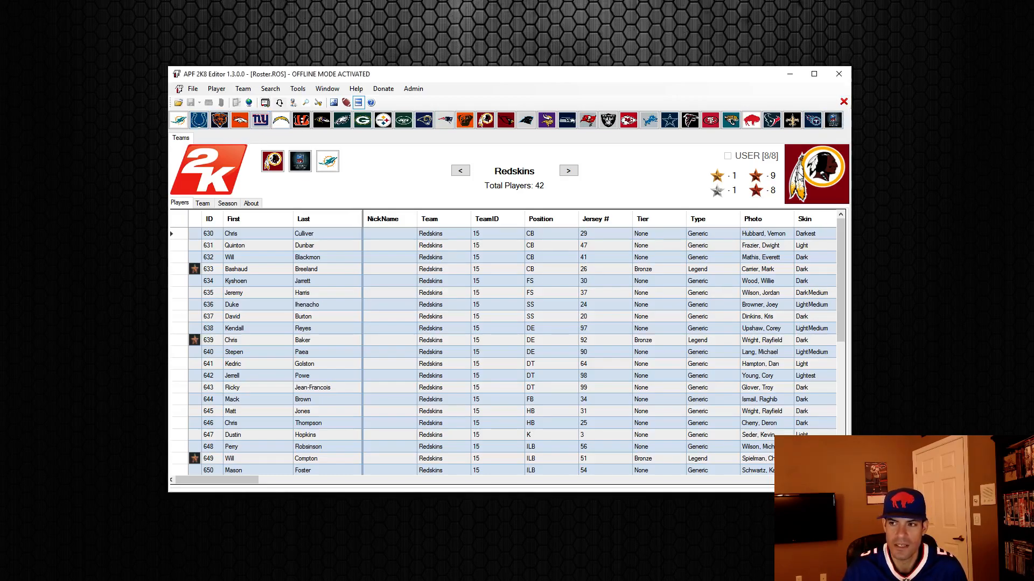
click(799, 177)
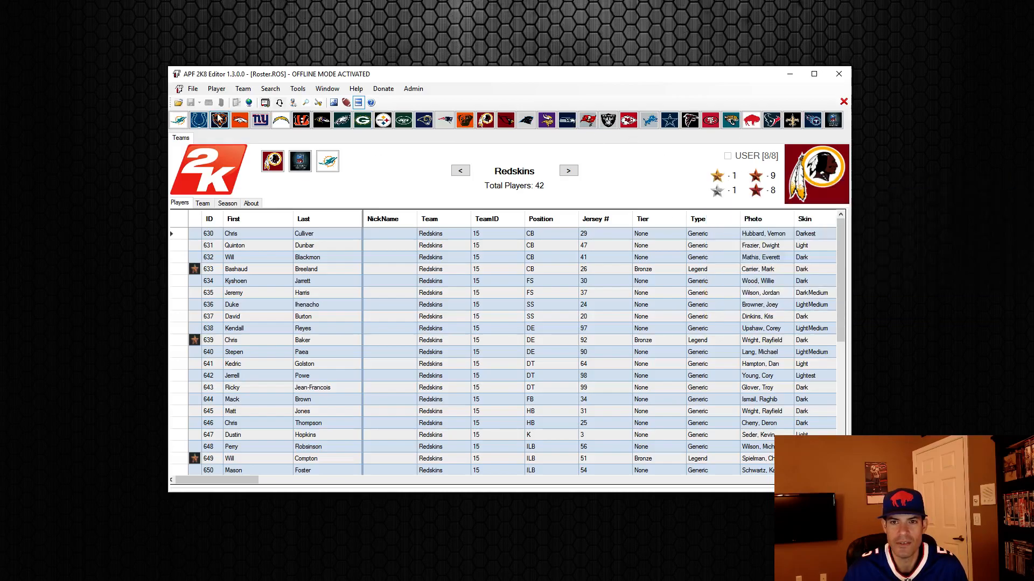
- Browse the team rosters, including the Chargers, Ravens, Packers, Steelers and Jets, ending on the Rams
click(280, 121)
click(320, 122)
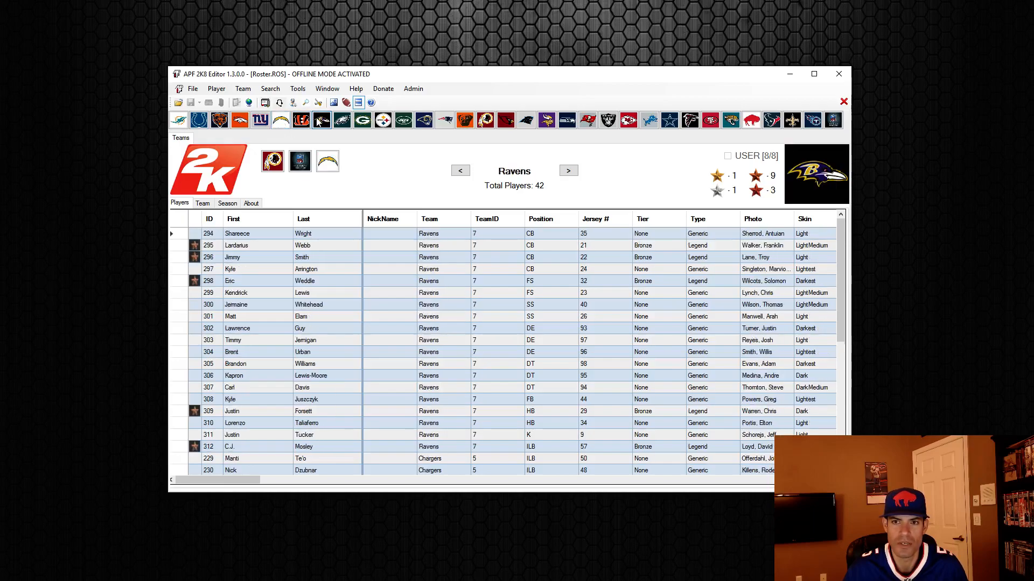
click(362, 120)
click(569, 170)
click(460, 171)
click(568, 170)
click(569, 171)
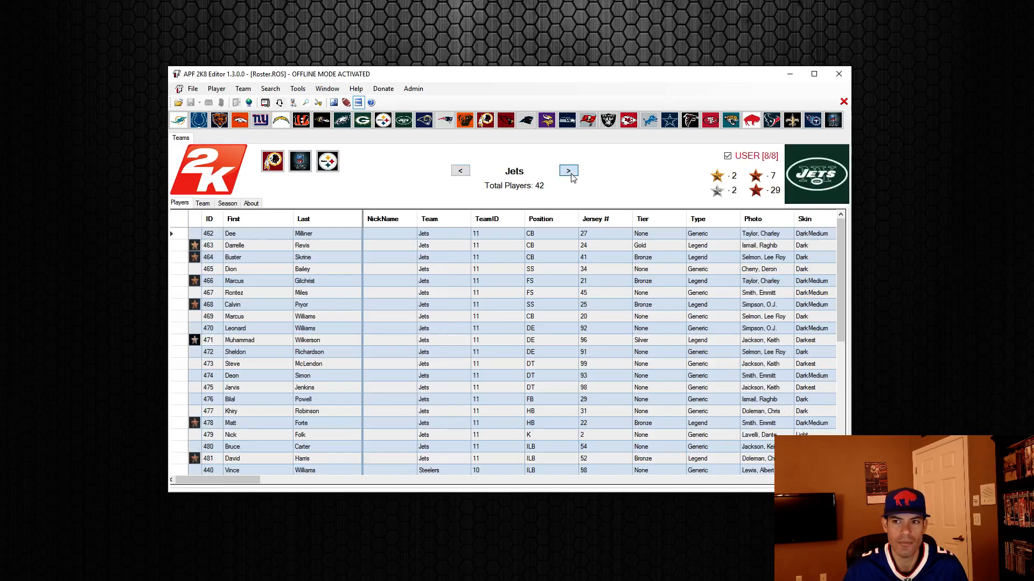
click(569, 171)
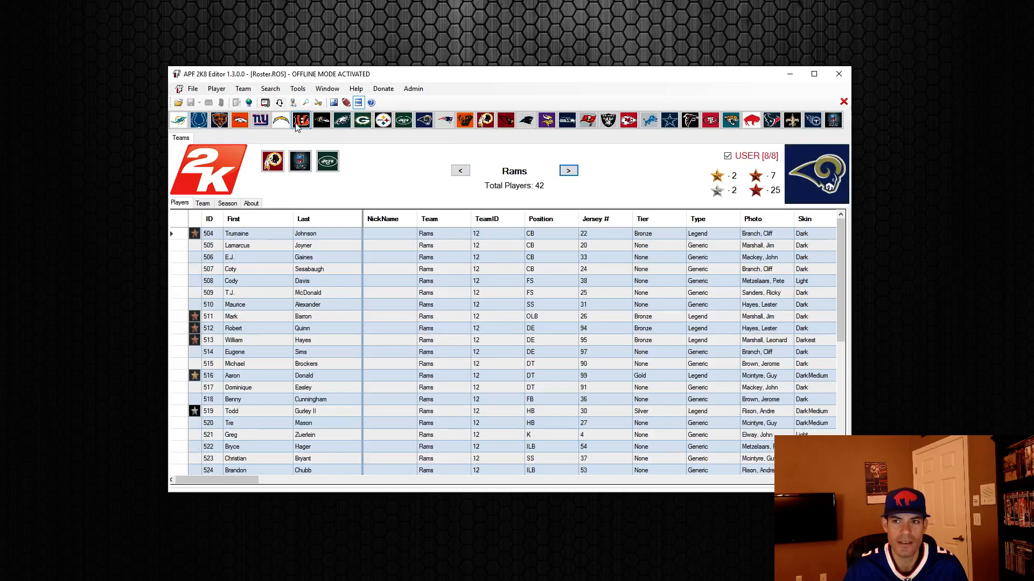
- Toggle the team menu off and on twice, leaving it shown
click(359, 103)
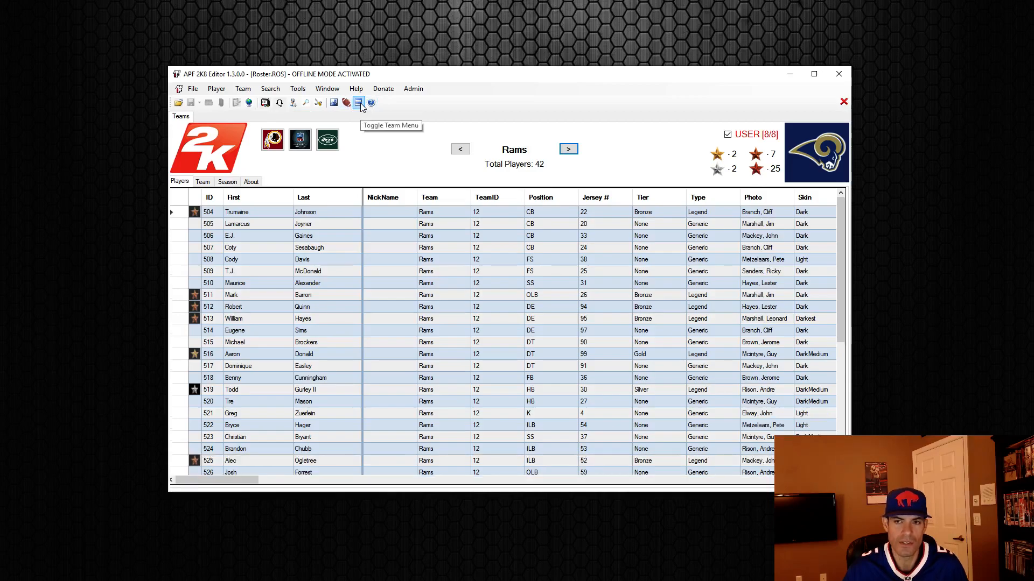
click(359, 103)
click(359, 102)
click(359, 102)
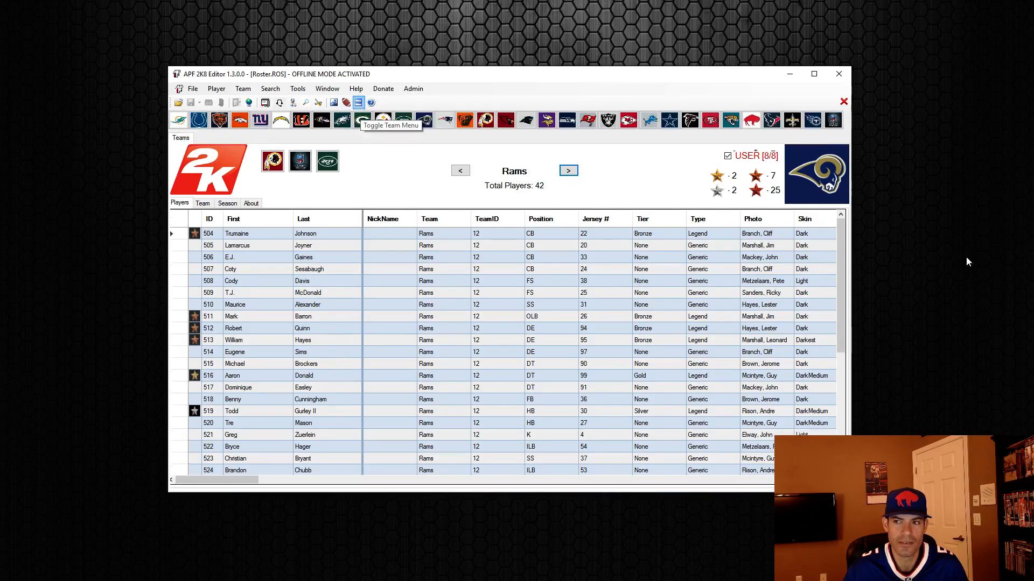
- Narrow the editor window to scroll through the row of team logos, and widen it to its full width again
drag(851, 263, 496, 249)
drag(355, 136, 513, 141)
drag(429, 67, 424, 44)
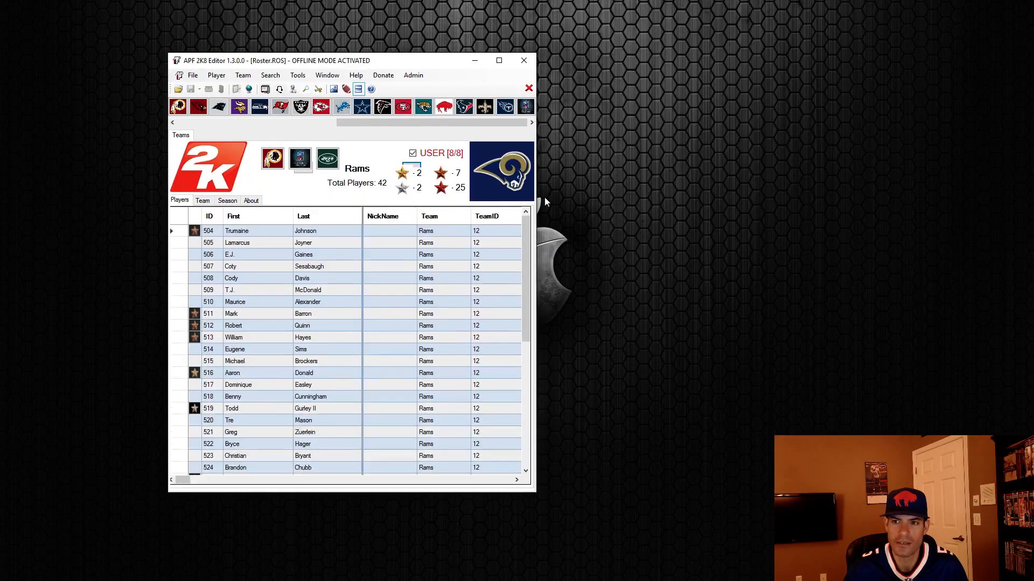
drag(537, 220, 852, 240)
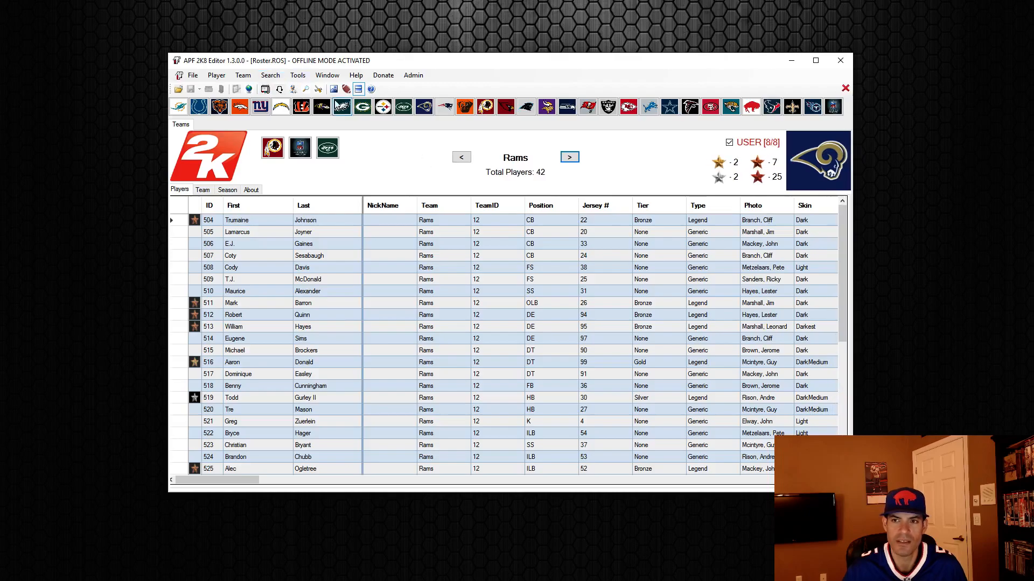
- Hide the row of team logos once and show it again
click(358, 90)
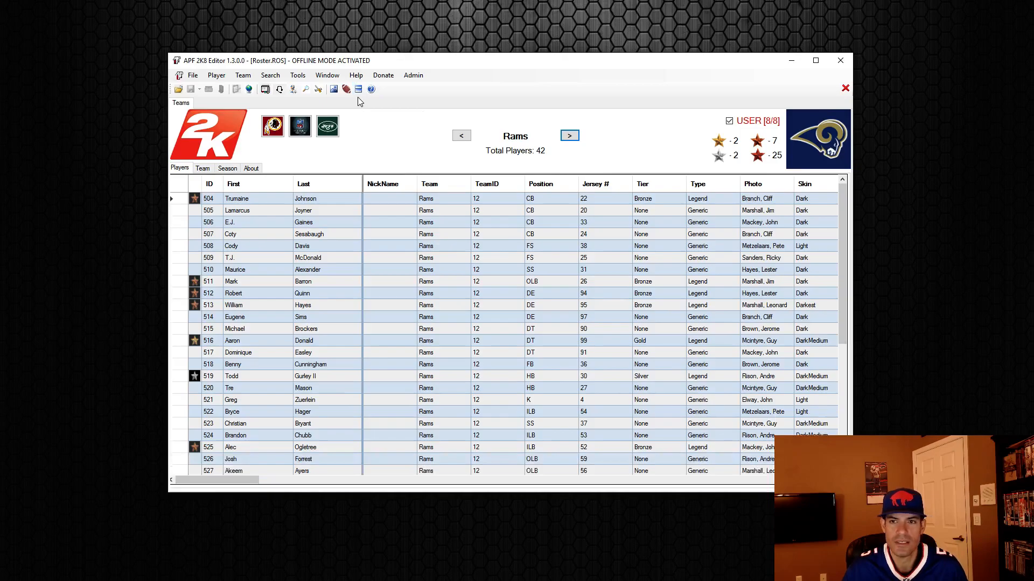
click(358, 89)
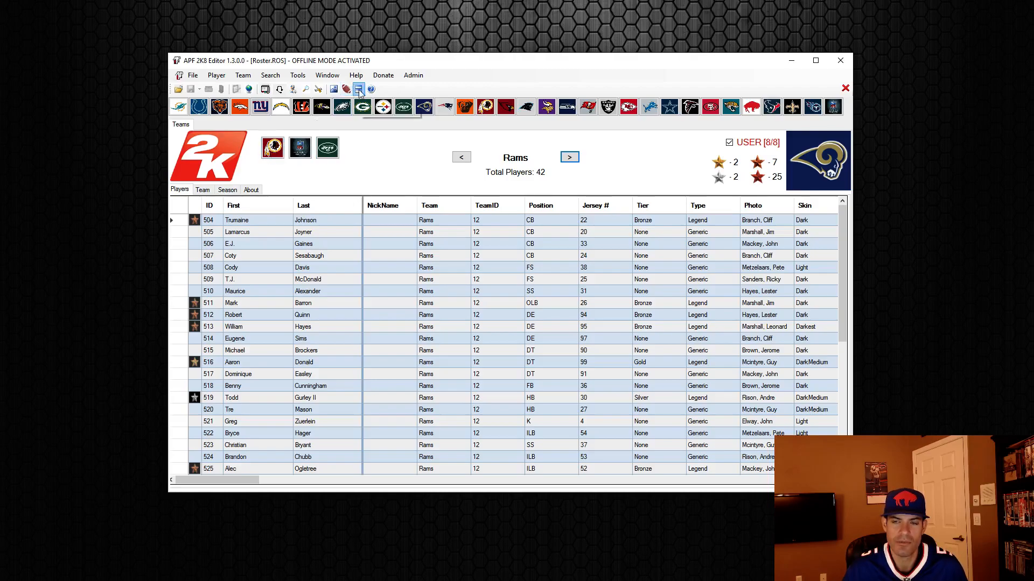
- Set the default team to Cardinals in the editor options
click(318, 90)
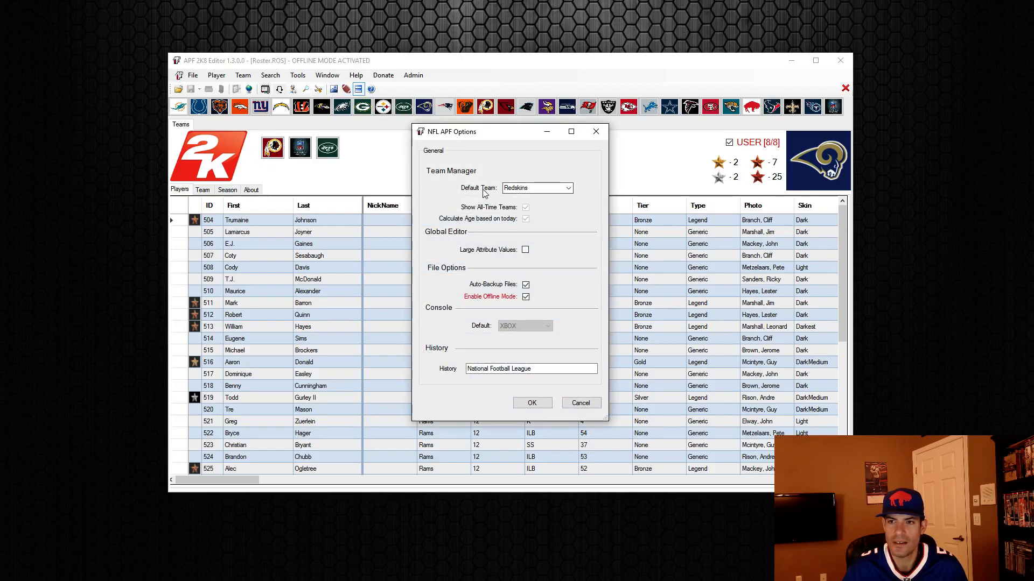
click(568, 189)
click(542, 205)
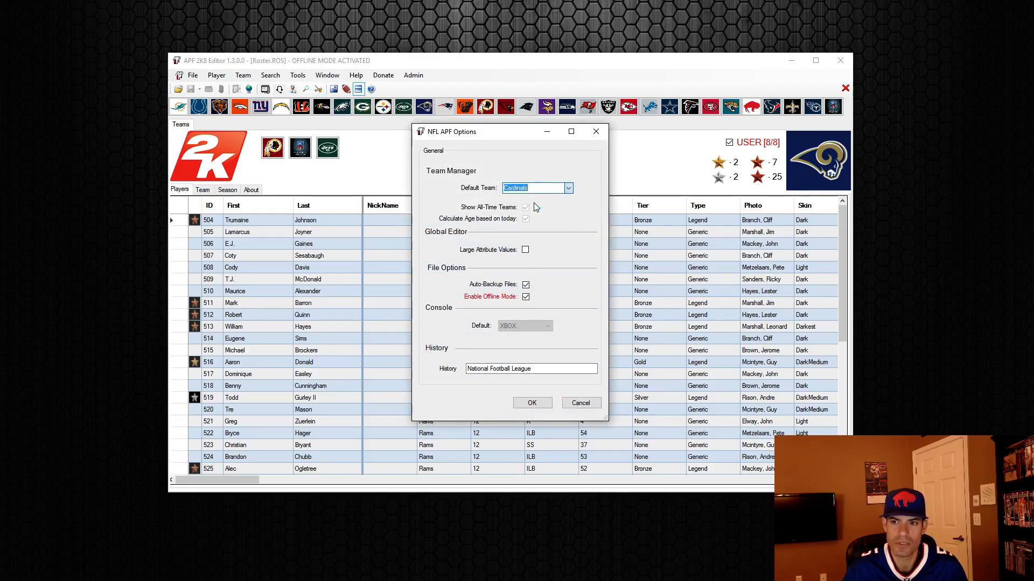
click(531, 404)
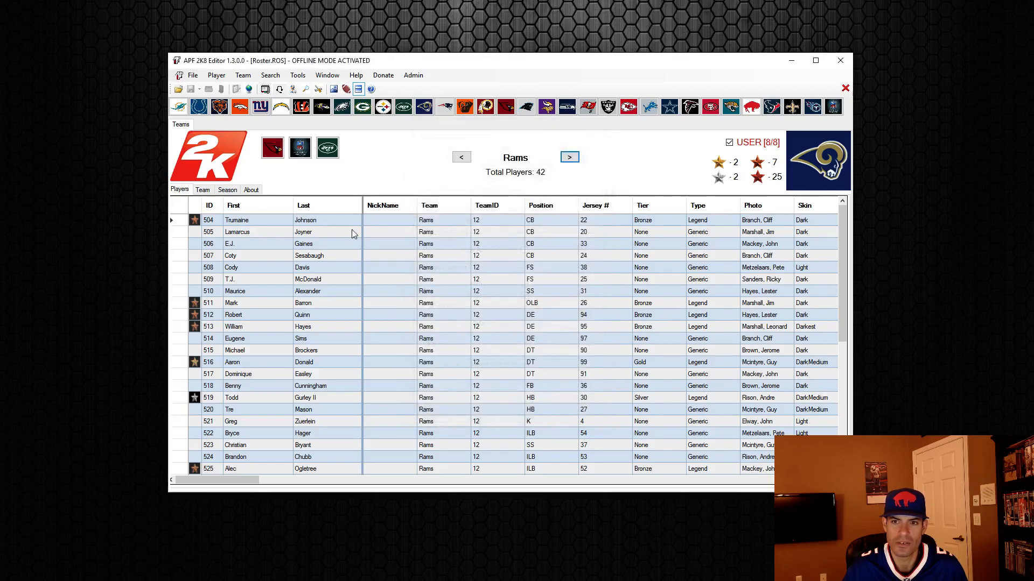
- Set the default team to Redskins in the editor options
click(318, 89)
click(568, 188)
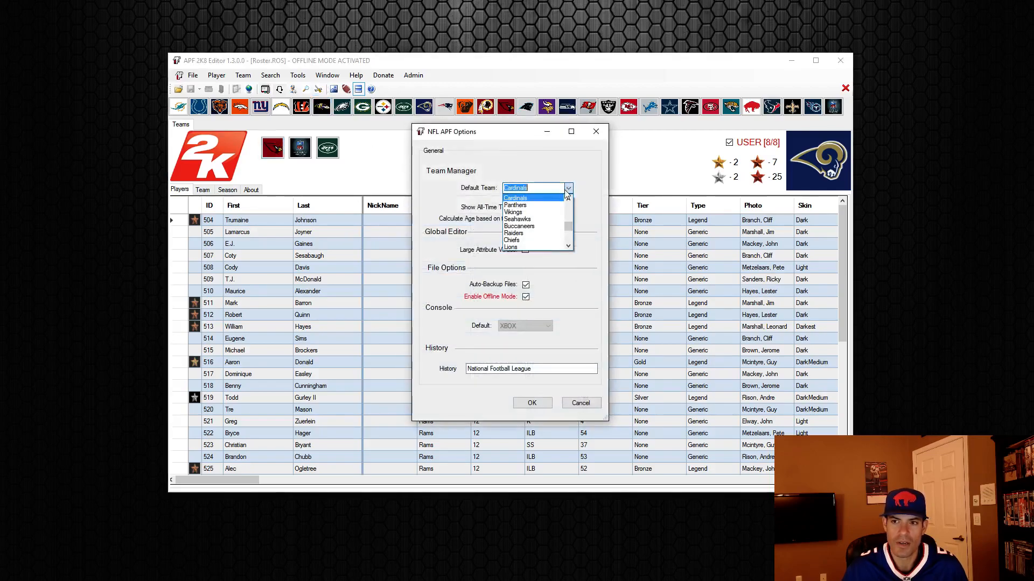
click(568, 200)
click(568, 200)
click(541, 226)
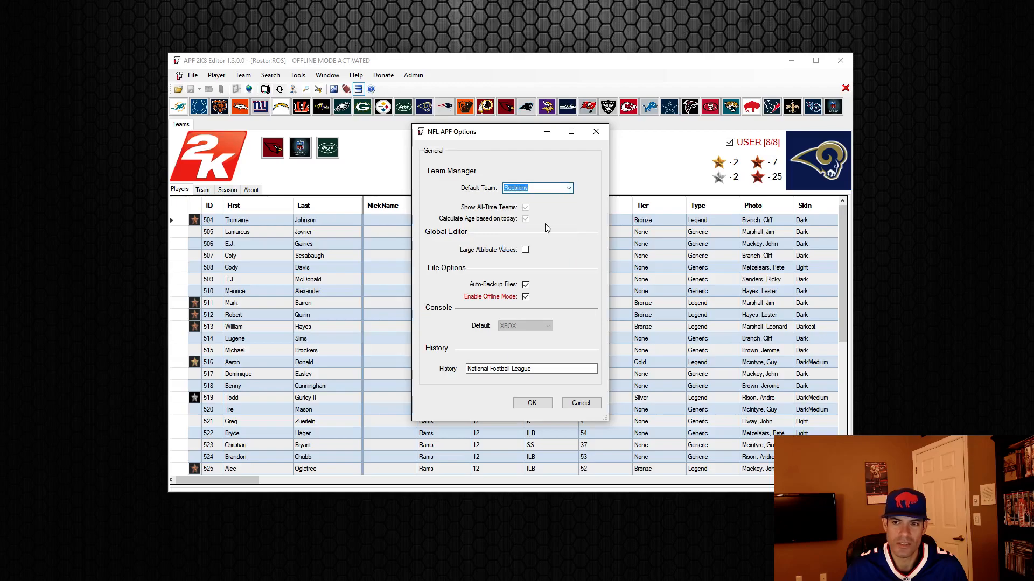
click(530, 403)
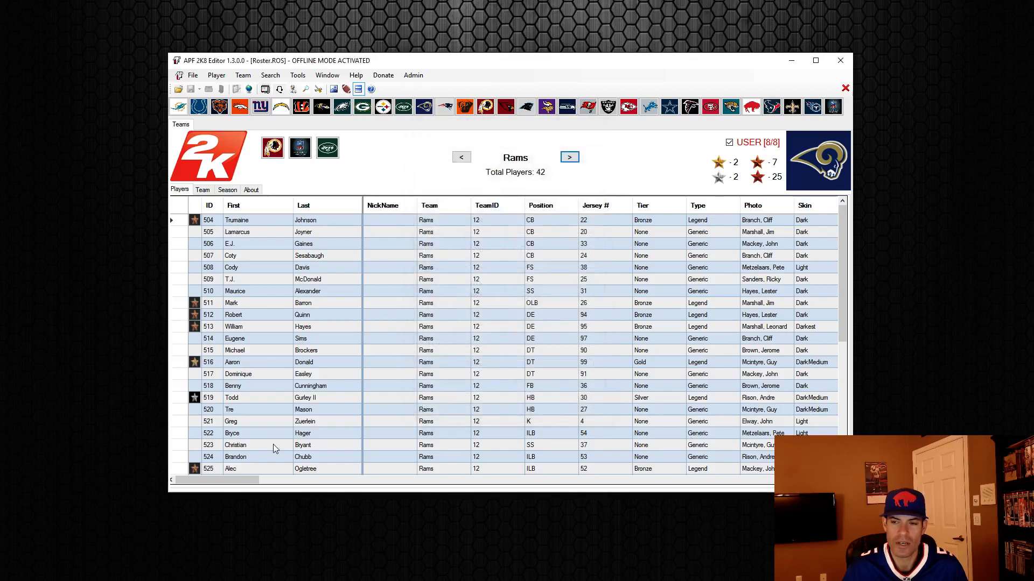
- View the default team's roster and look through the whole FreeAgents player list
click(269, 148)
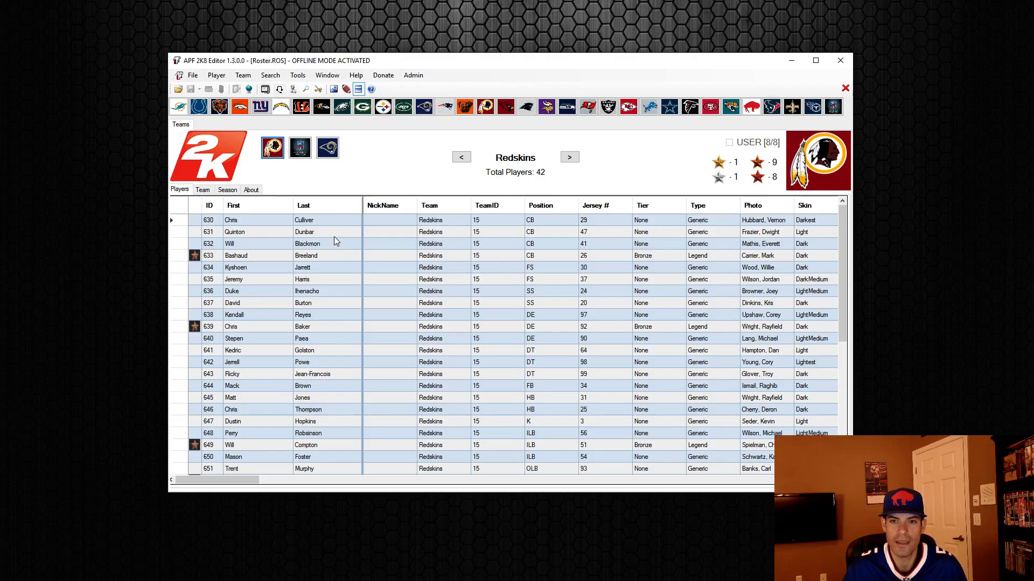
click(300, 150)
click(307, 233)
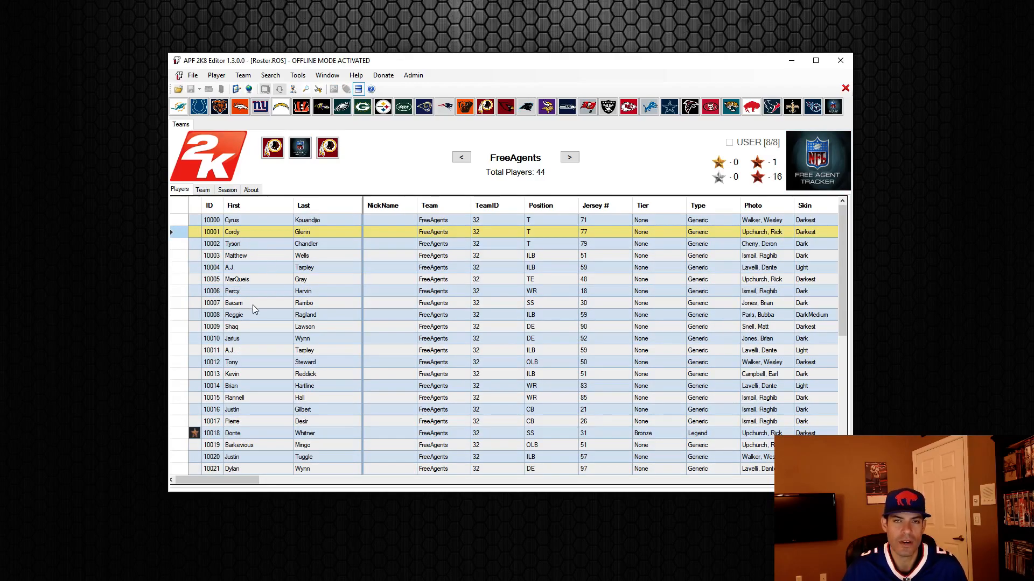
click(259, 268)
scroll(264, 260, down, 7)
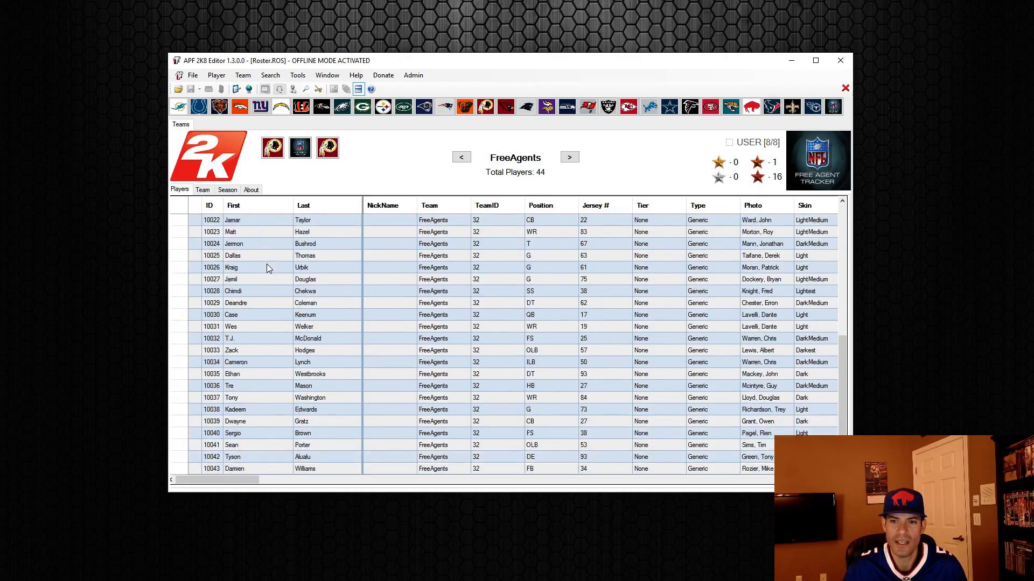
scroll(267, 264, up, 7)
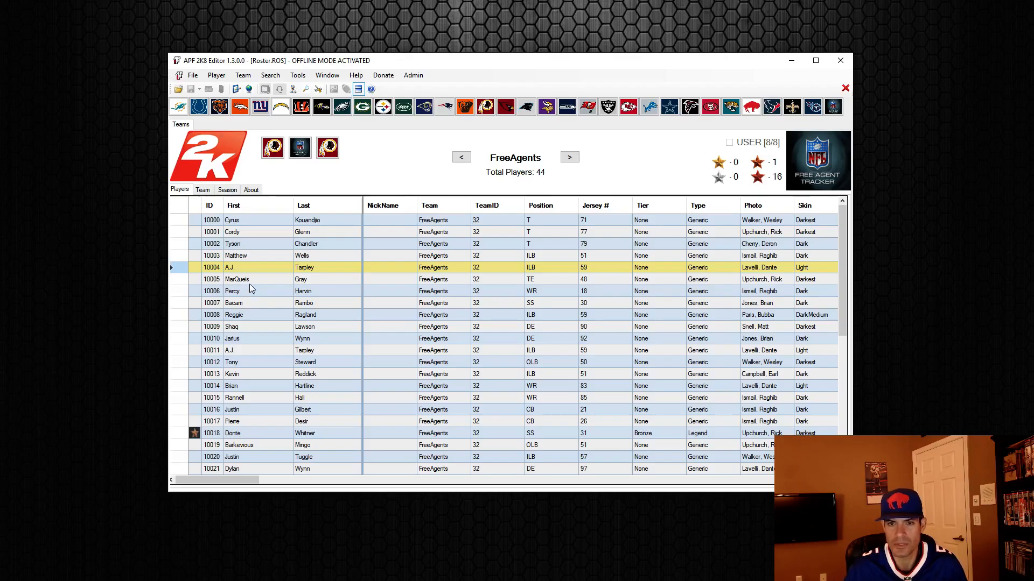
- Visit the Redskins, Ravens, Eagles, Steelers, Rams and Patriots rosters to examine how the previous-team shortcut changes
click(272, 148)
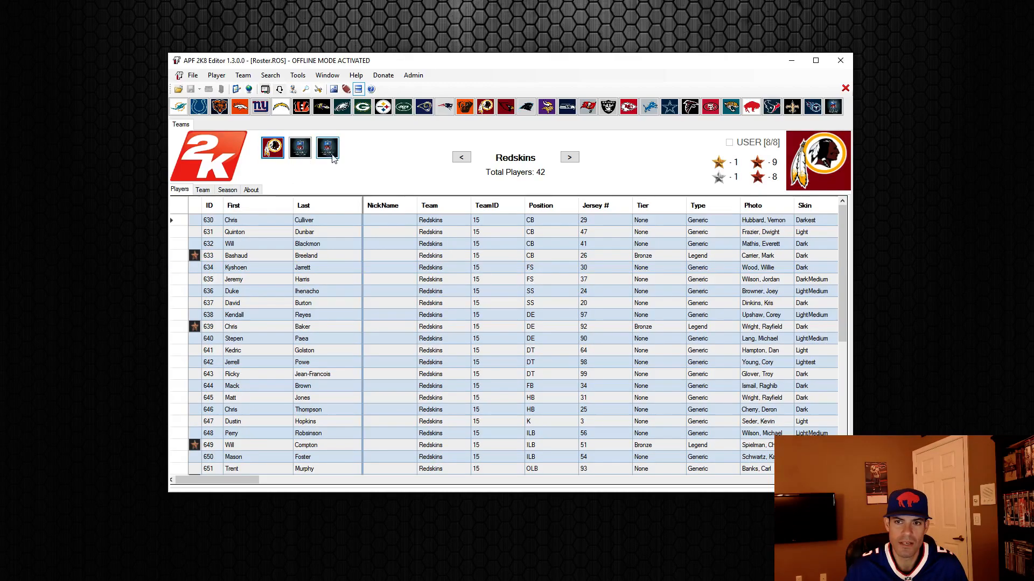
click(321, 107)
click(342, 106)
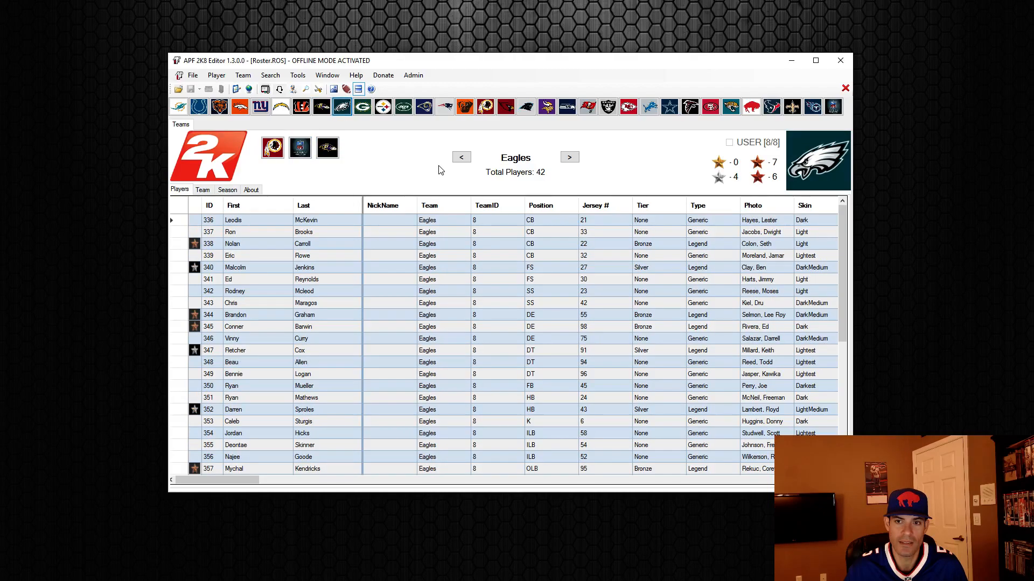
click(383, 108)
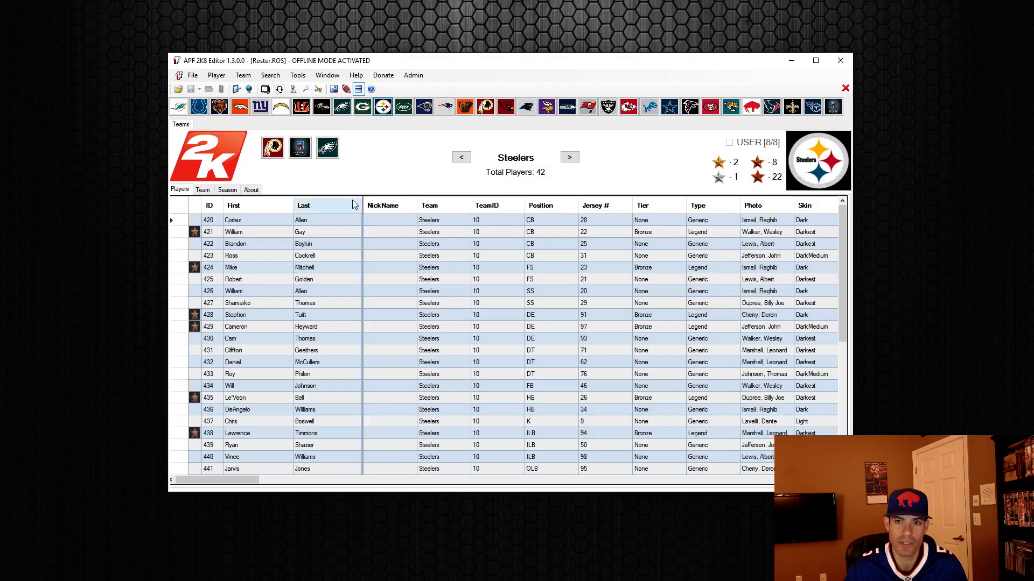
click(424, 108)
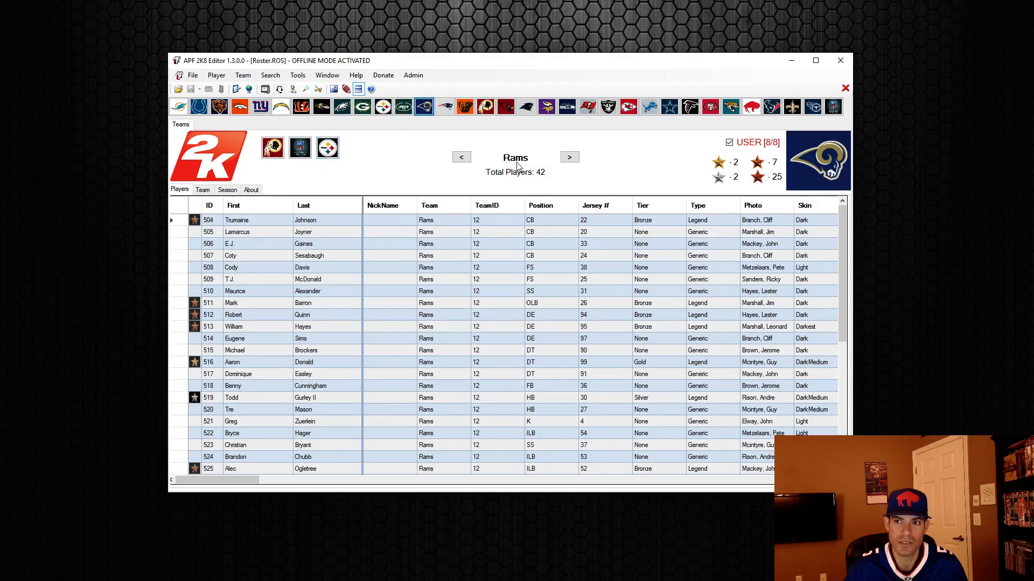
click(445, 107)
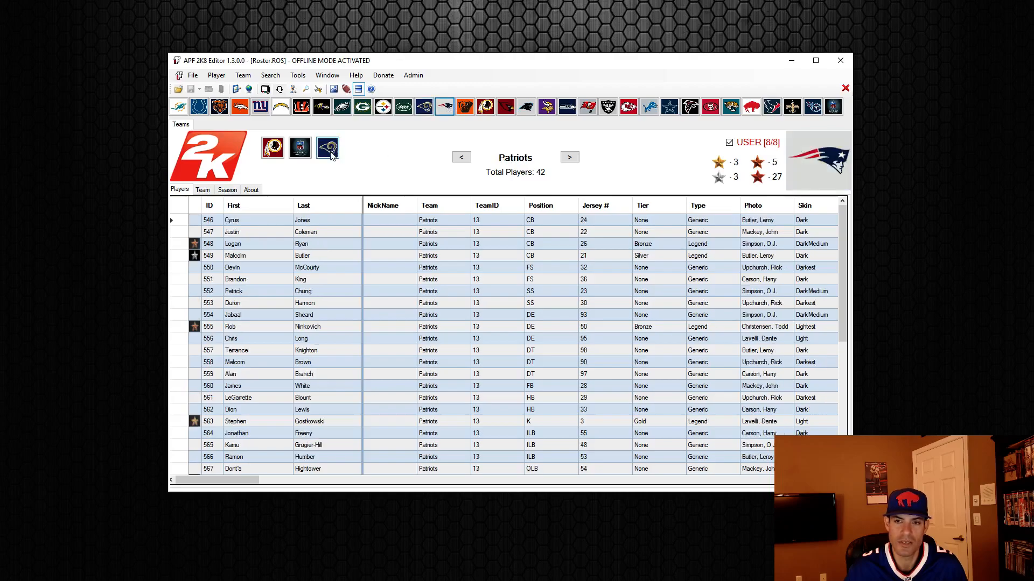
- Add the Redskins cornerback wearing number 29 to free agency
click(272, 148)
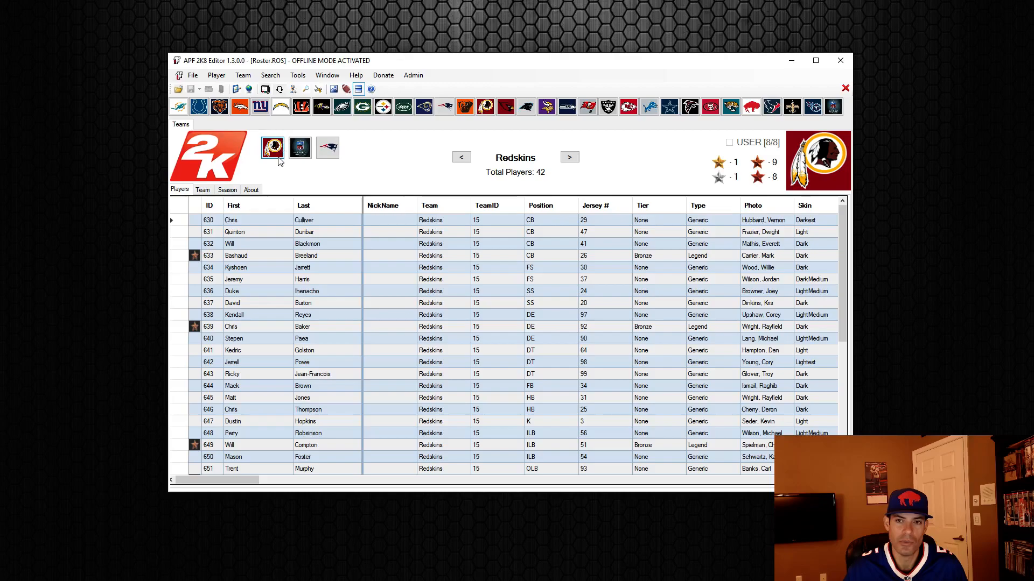
right_click(274, 220)
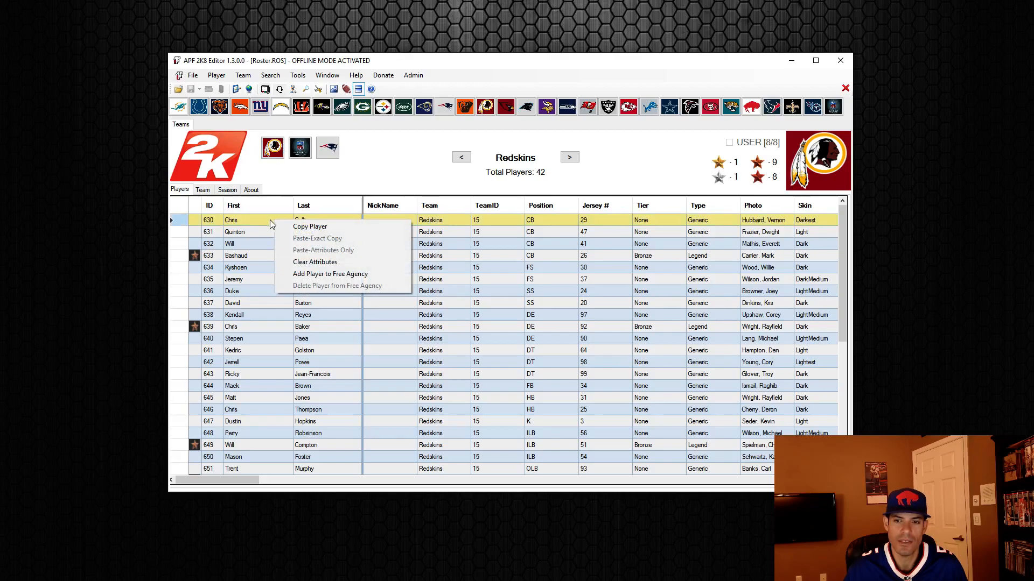
click(346, 275)
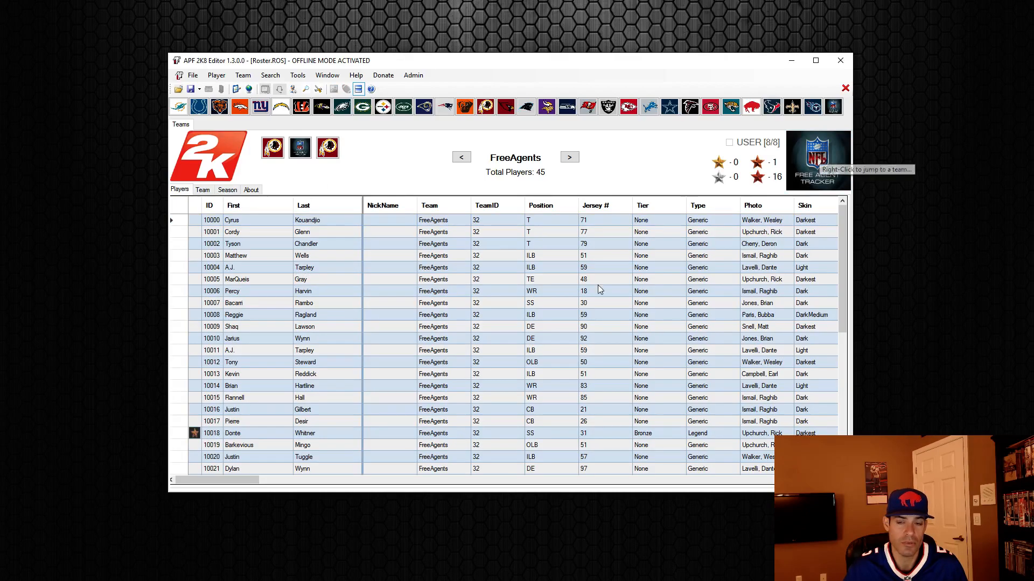
- Add the Redskins cornerback wearing number 41 to free agency and view the FreeAgents roster
click(274, 147)
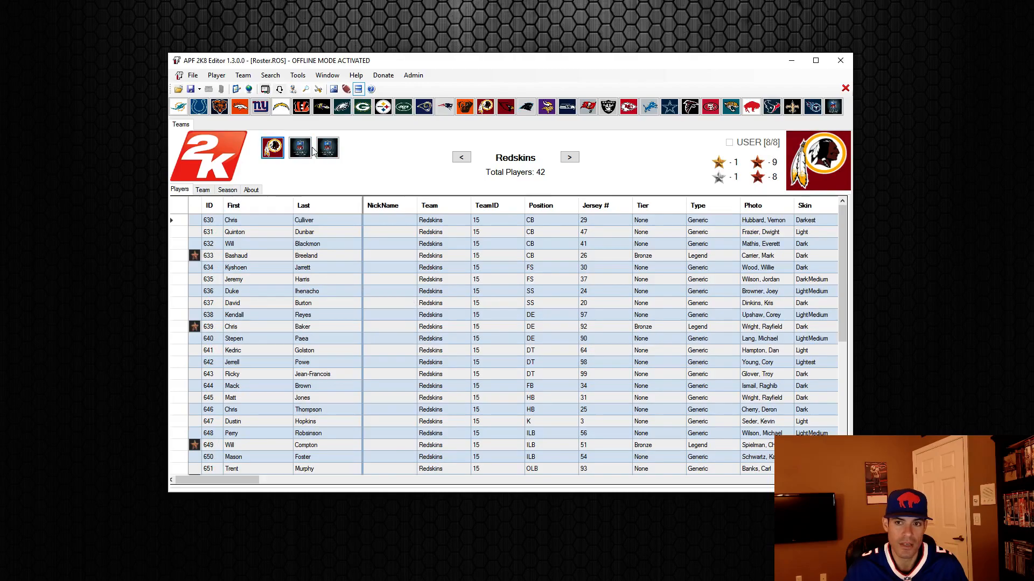
click(319, 246)
right_click(319, 246)
click(348, 301)
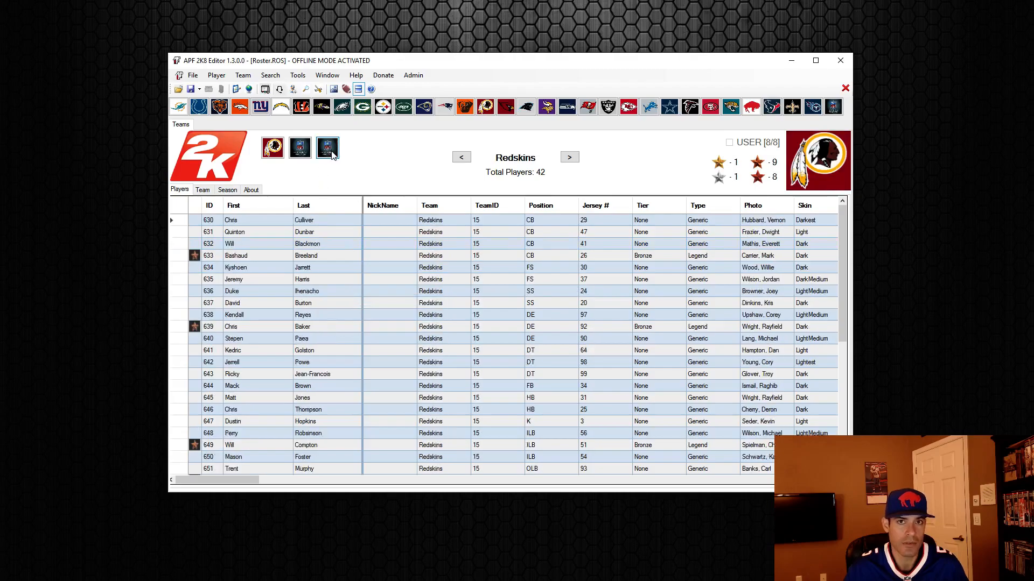
click(329, 154)
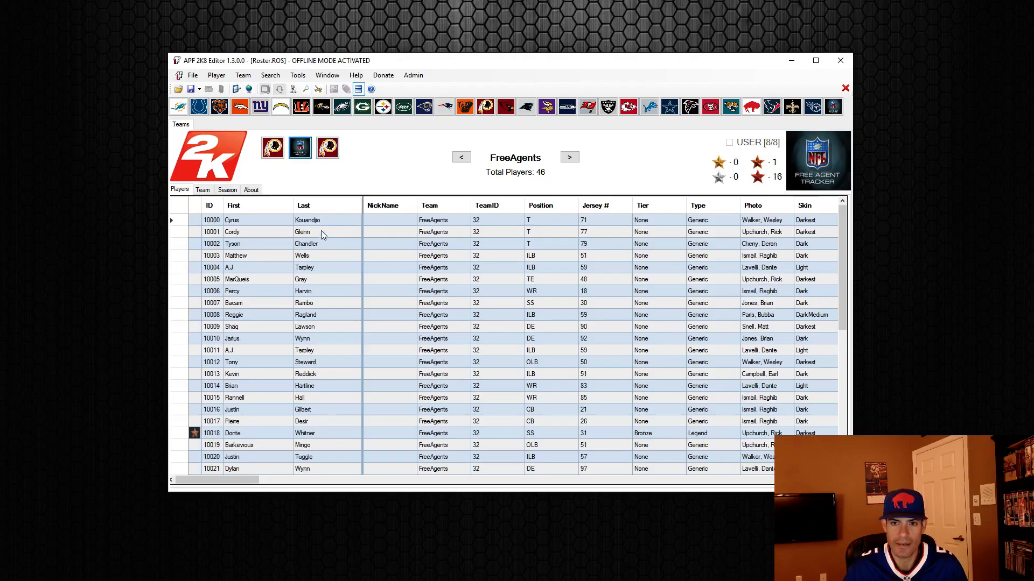
- Delete the wide receiver with ID 10014 and the inside linebacker with ID 10004 from free agency
click(329, 291)
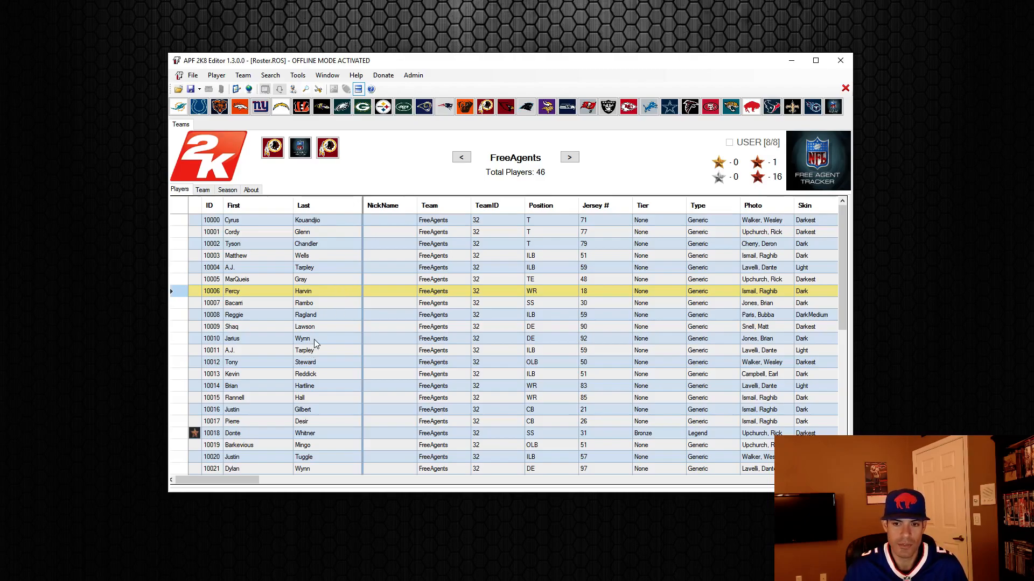
click(247, 385)
right_click(247, 385)
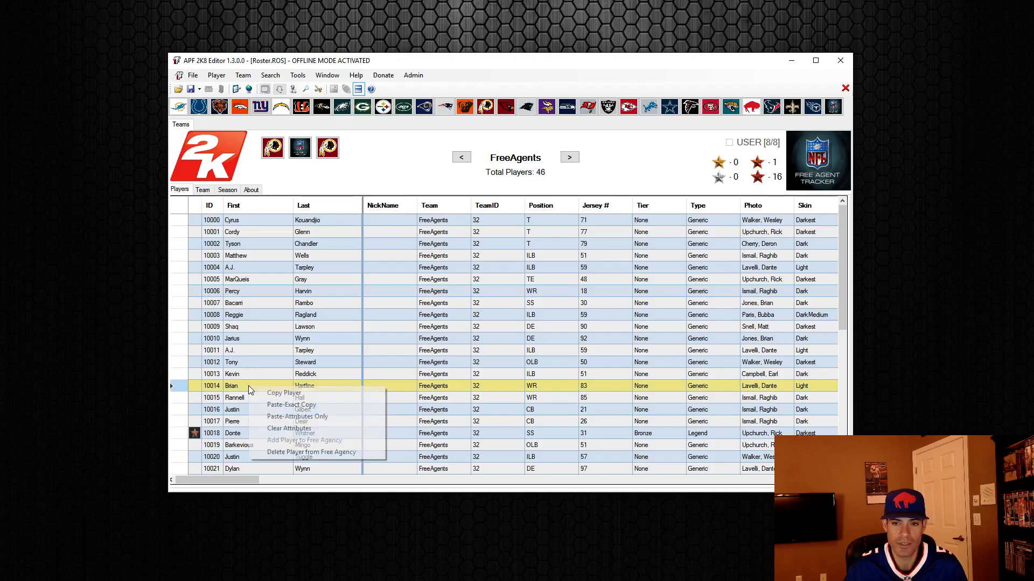
click(280, 453)
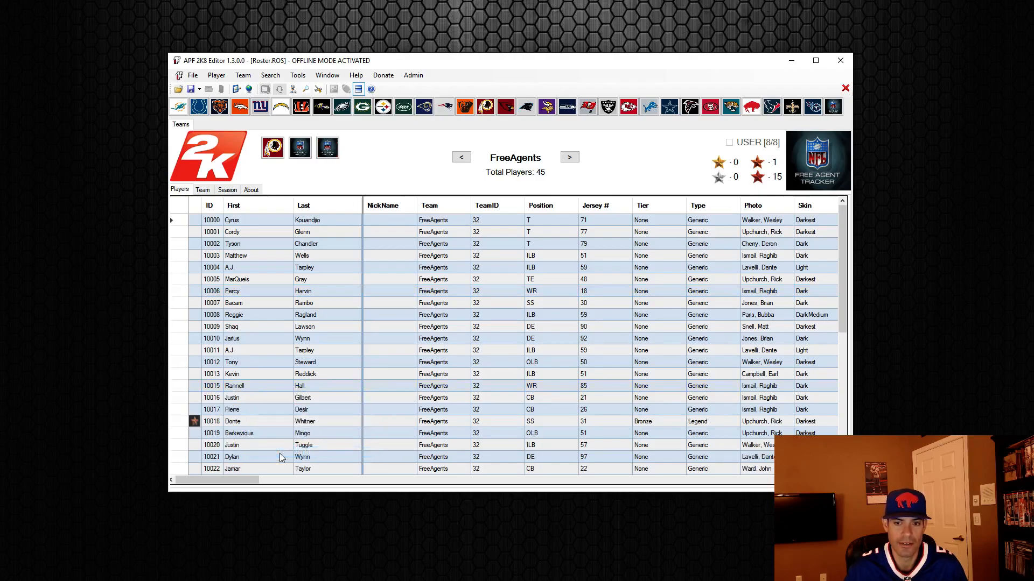
click(294, 267)
right_click(294, 268)
click(328, 333)
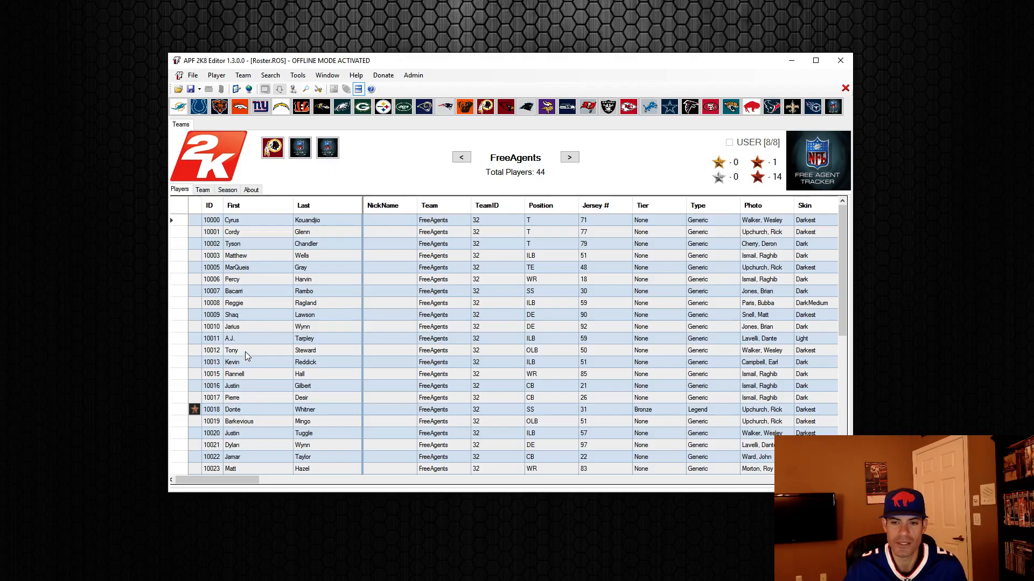
- Copy the free-agent linebacker with ID 10008 and paste an exact copy over the Redskins defensive tackle wearing number 98
click(250, 305)
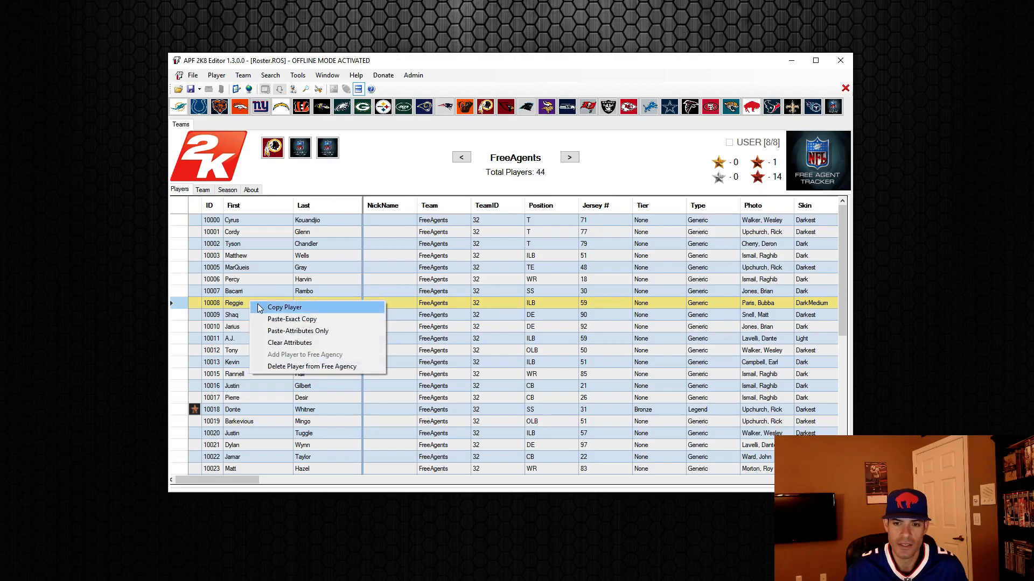
click(259, 305)
click(273, 148)
click(277, 361)
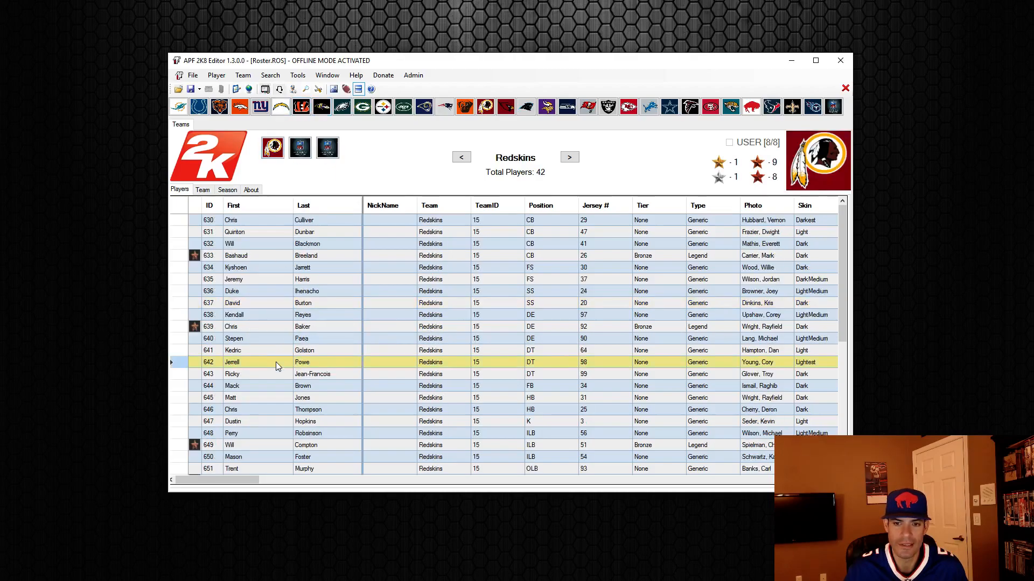
right_click(275, 362)
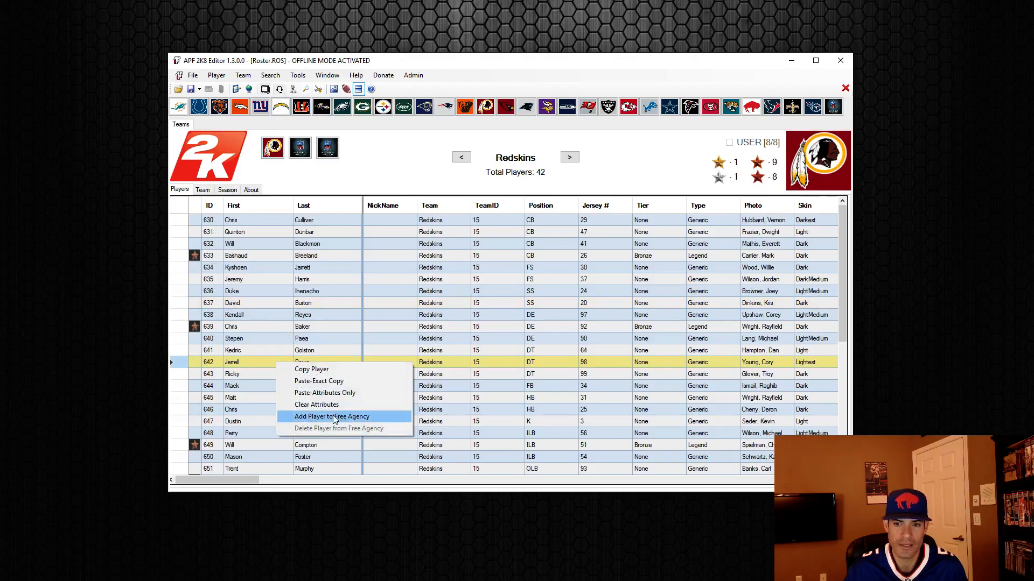
click(321, 381)
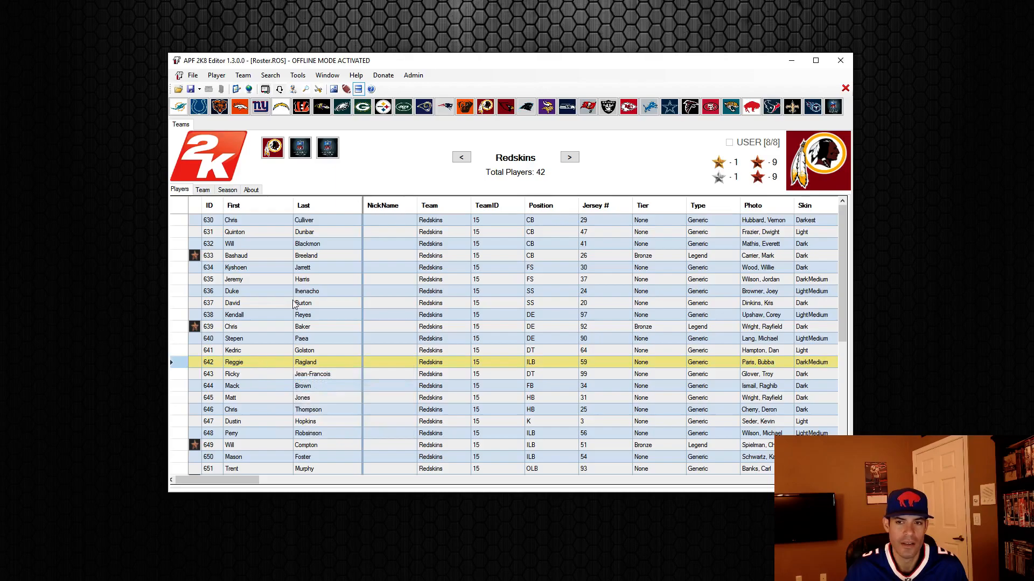
- Look through the complete FreeAgents list to check the copied linebacker and the players added to free agency
click(300, 151)
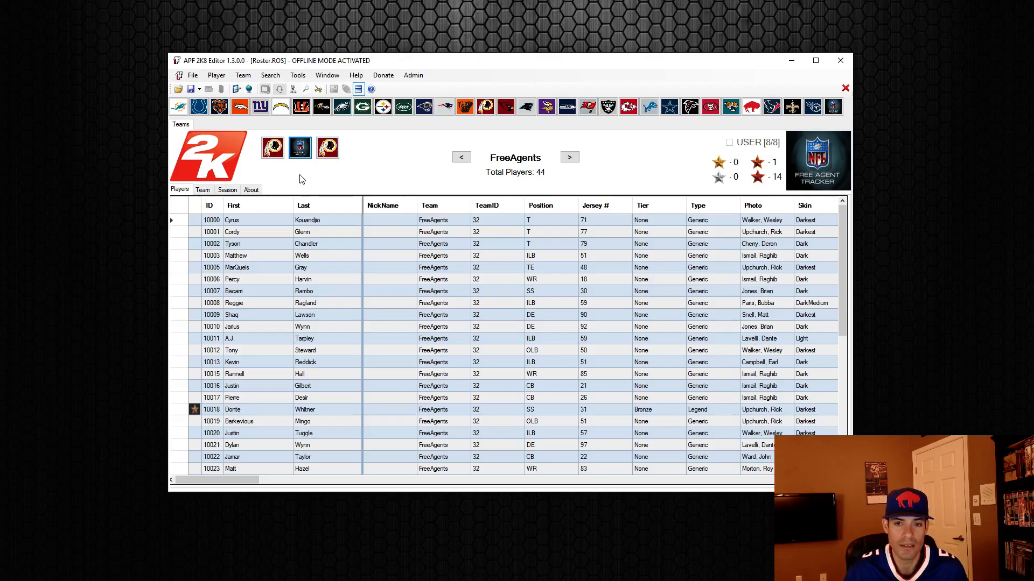
click(281, 362)
scroll(286, 385, down, 5)
scroll(290, 397, up, 5)
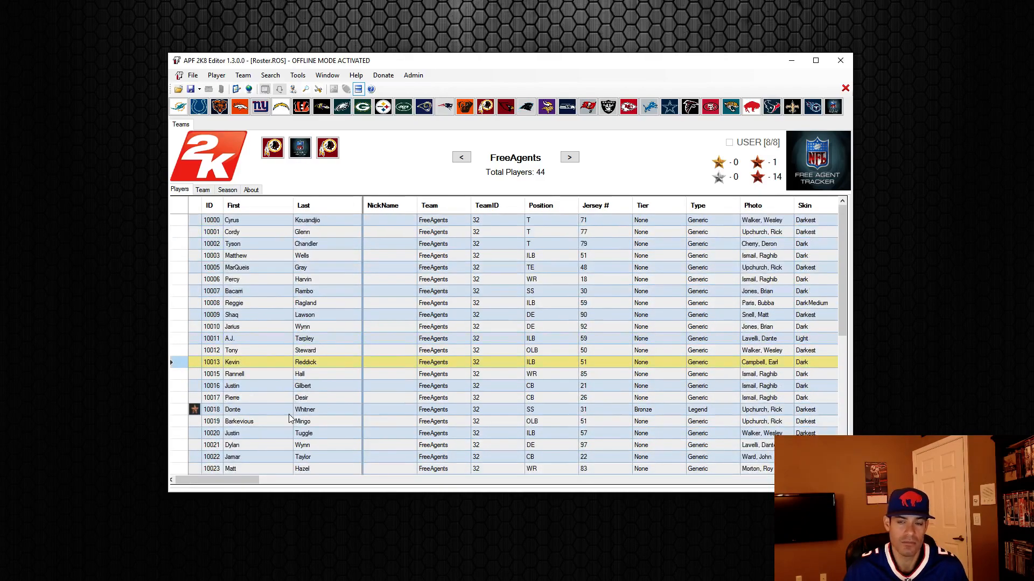
scroll(262, 365, down, 7)
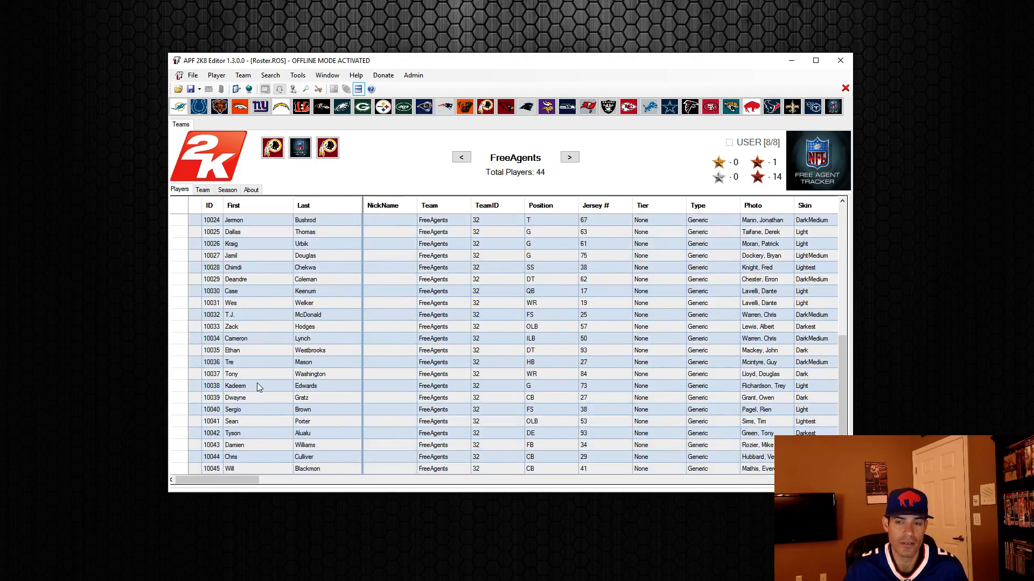
scroll(257, 386, up, 7)
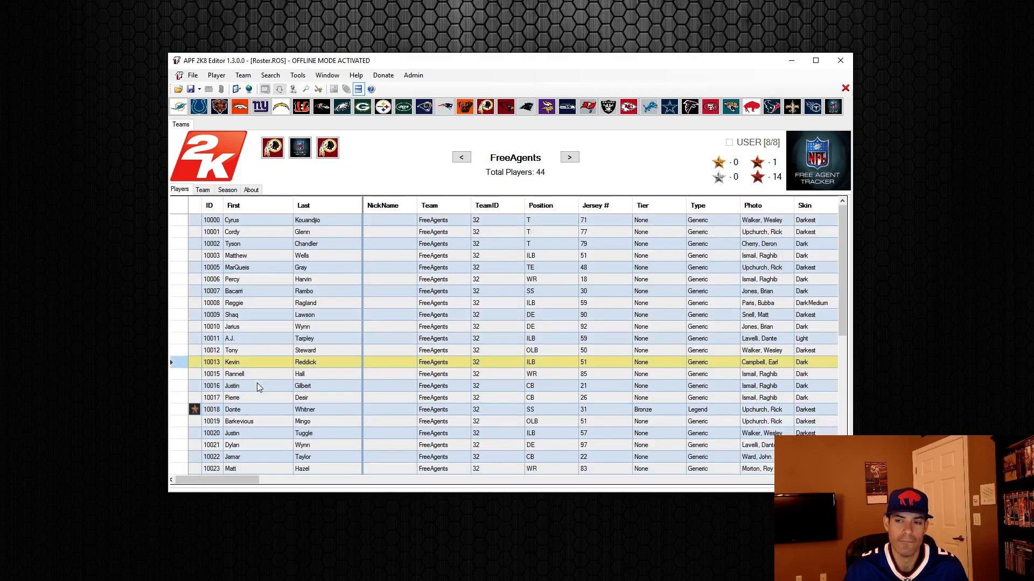
- Browse between FreeAgents and its neighbouring teams, including through the team logo picker, and return to the Redskins roster
click(569, 157)
click(462, 157)
click(462, 157)
click(569, 157)
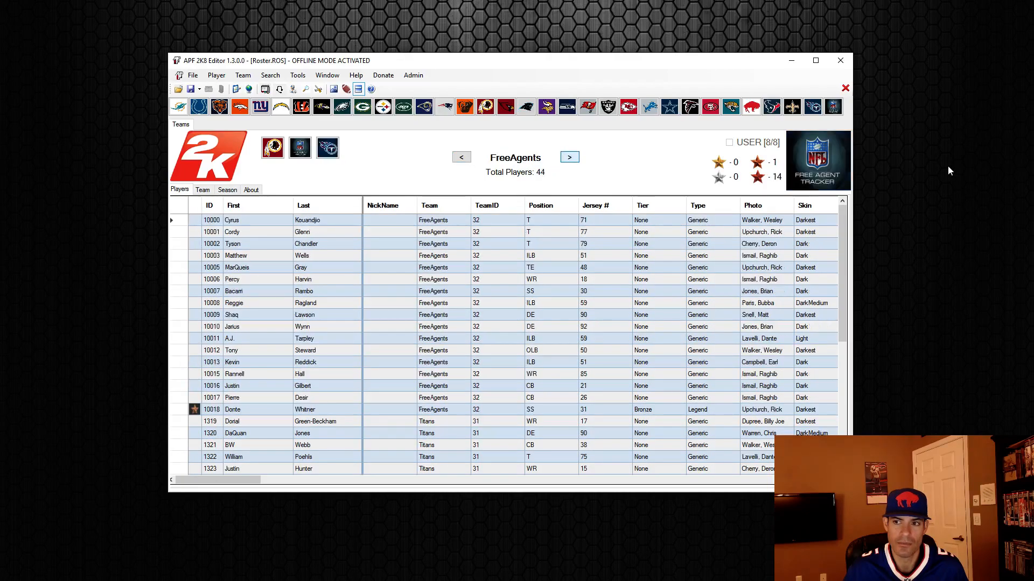
click(838, 163)
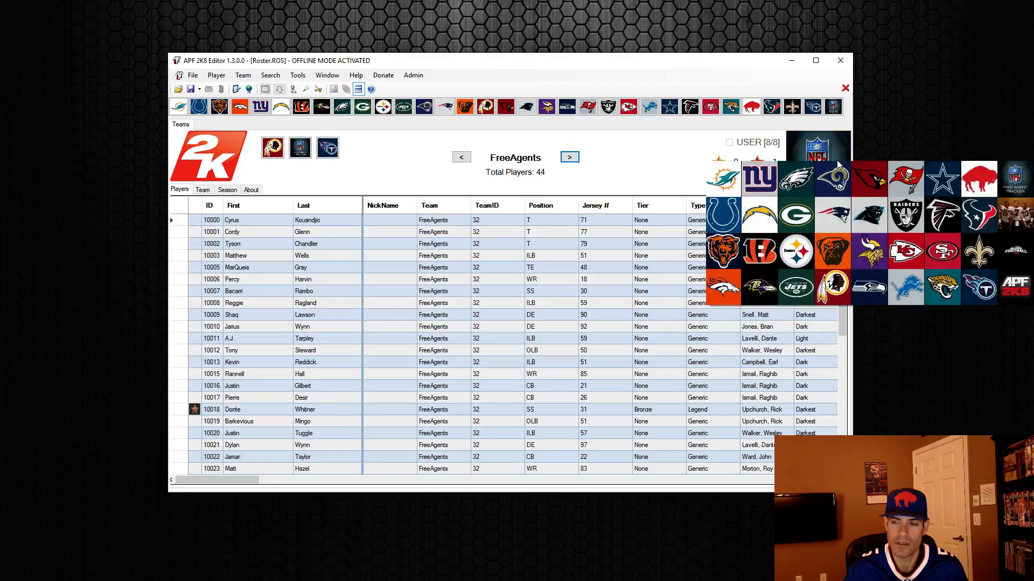
click(1016, 189)
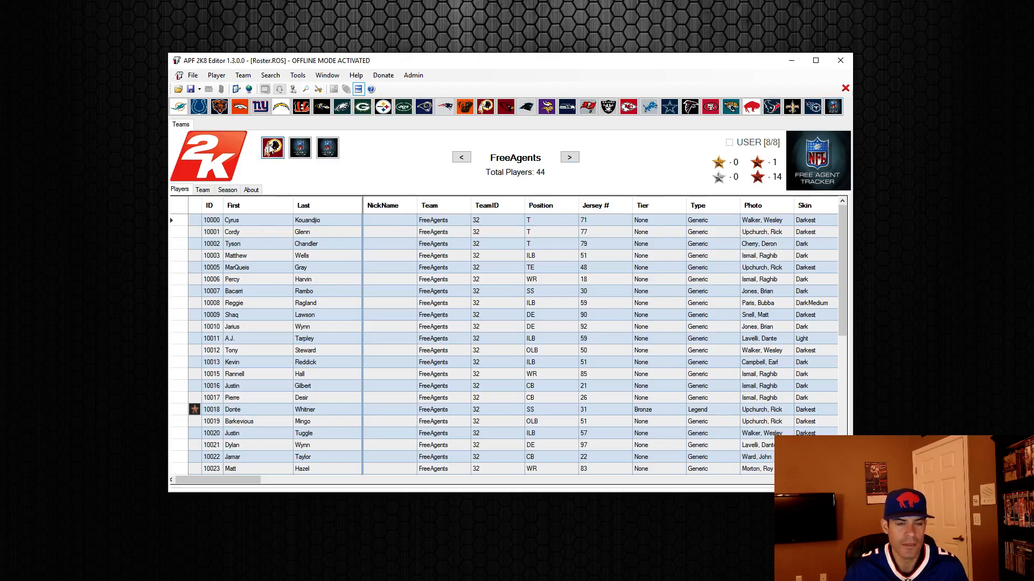
click(273, 147)
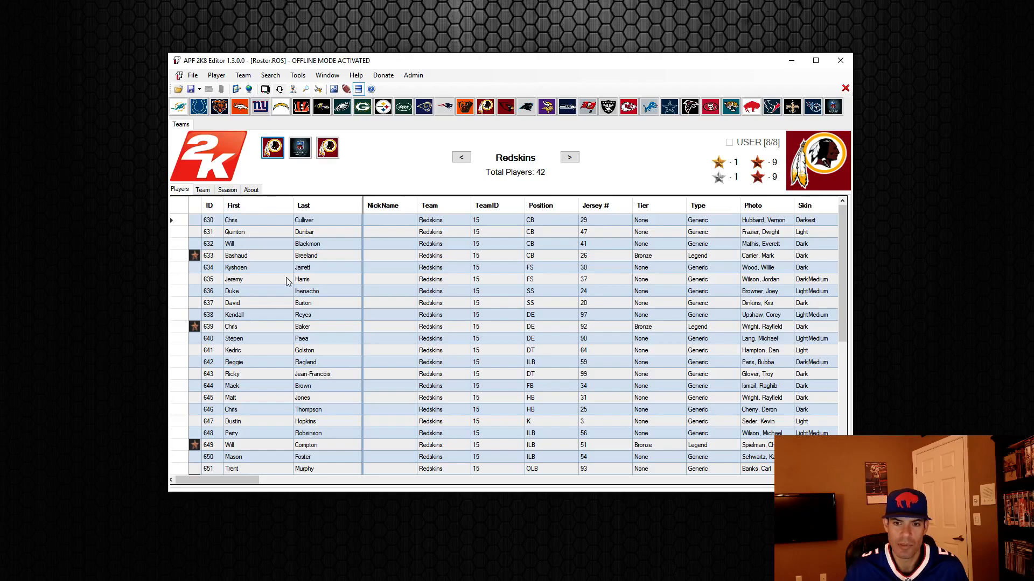
- Try setting the Redskins strong safety wearing number 20 to Gold tier and Legend type in the Player Editor
click(277, 303)
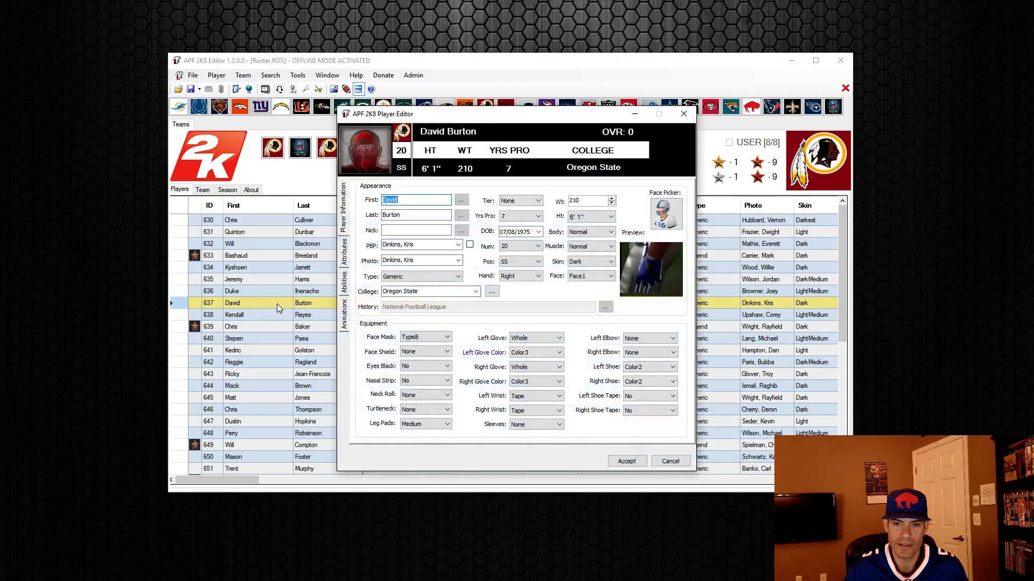
click(515, 201)
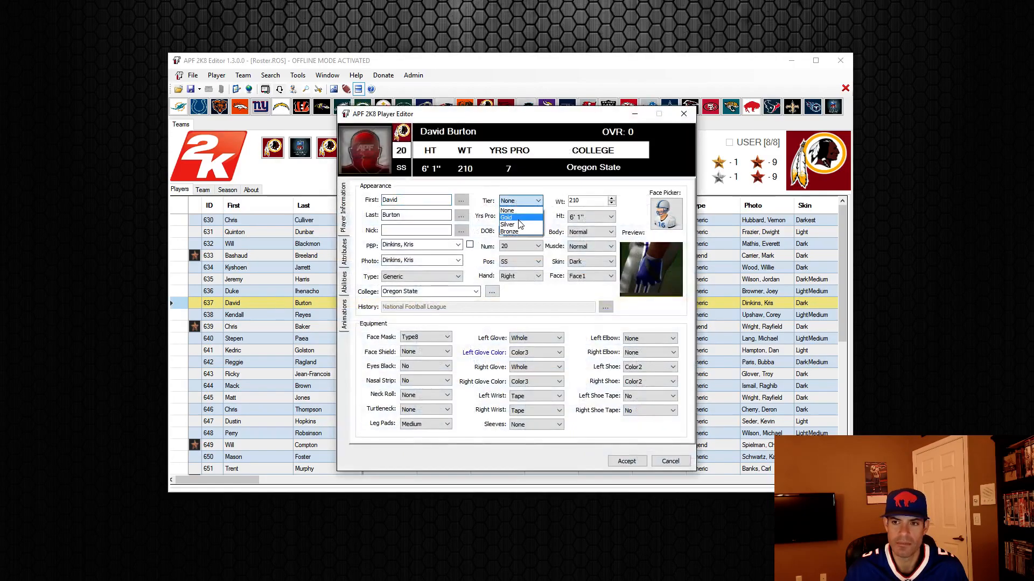
click(519, 220)
click(450, 278)
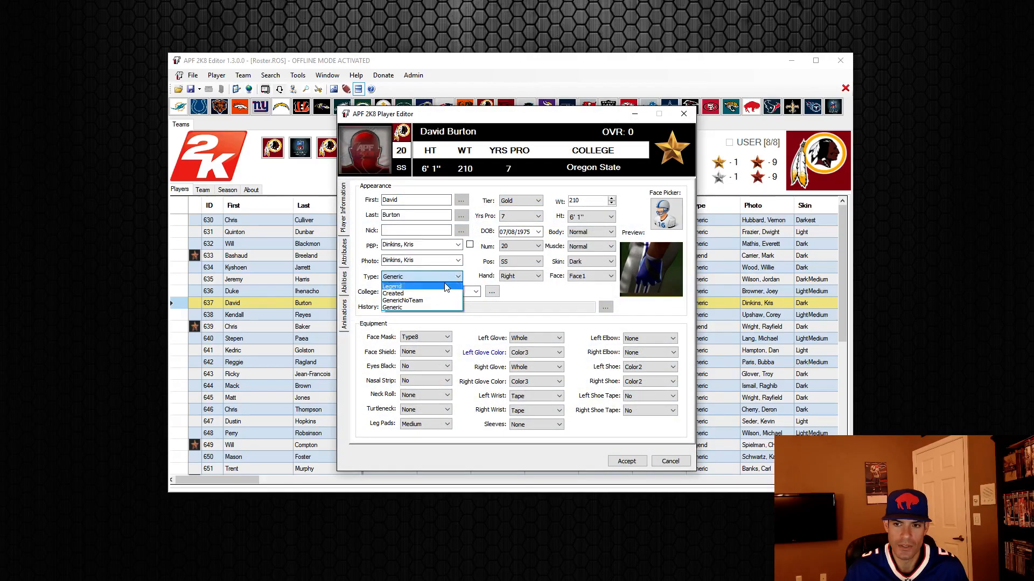
click(393, 287)
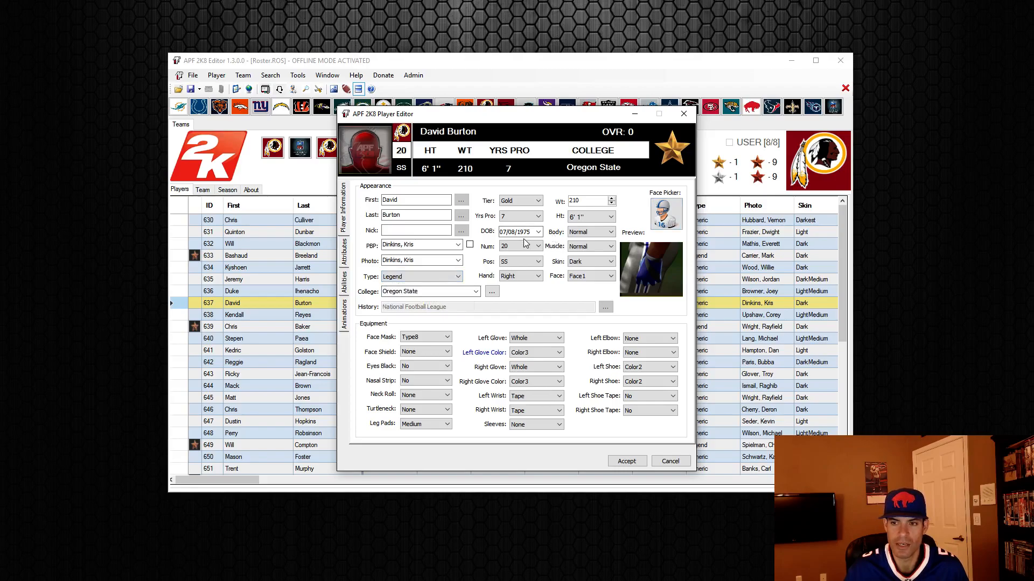
- Look at the Face Picker for the strong safety wearing number 20 and discard the player edits
click(666, 213)
click(600, 334)
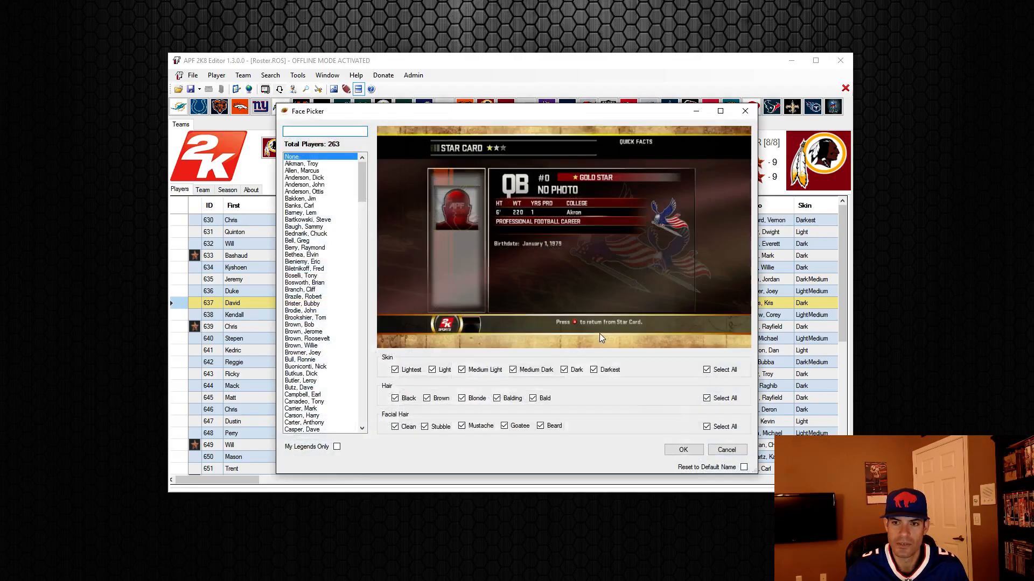
click(726, 450)
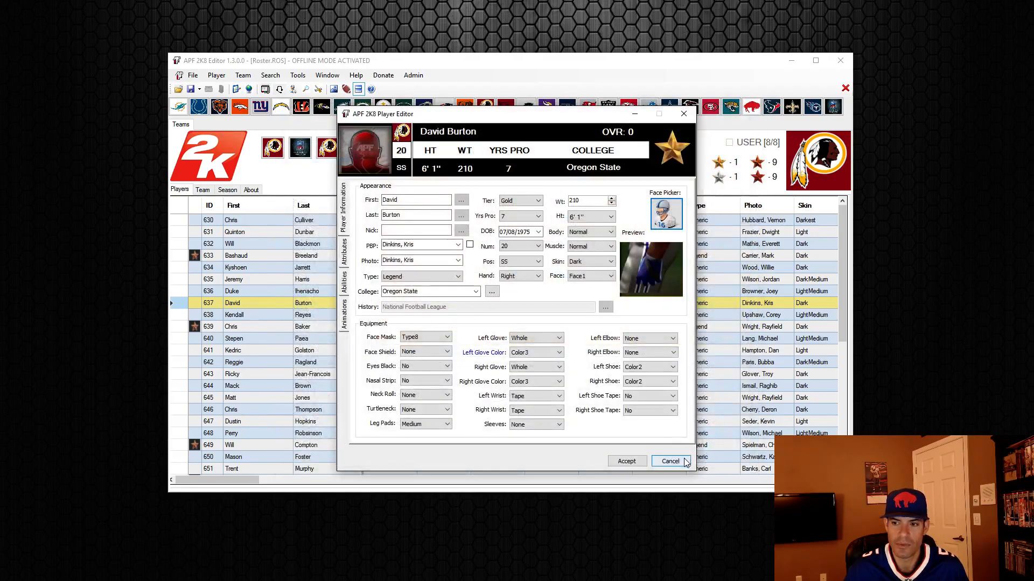
click(670, 461)
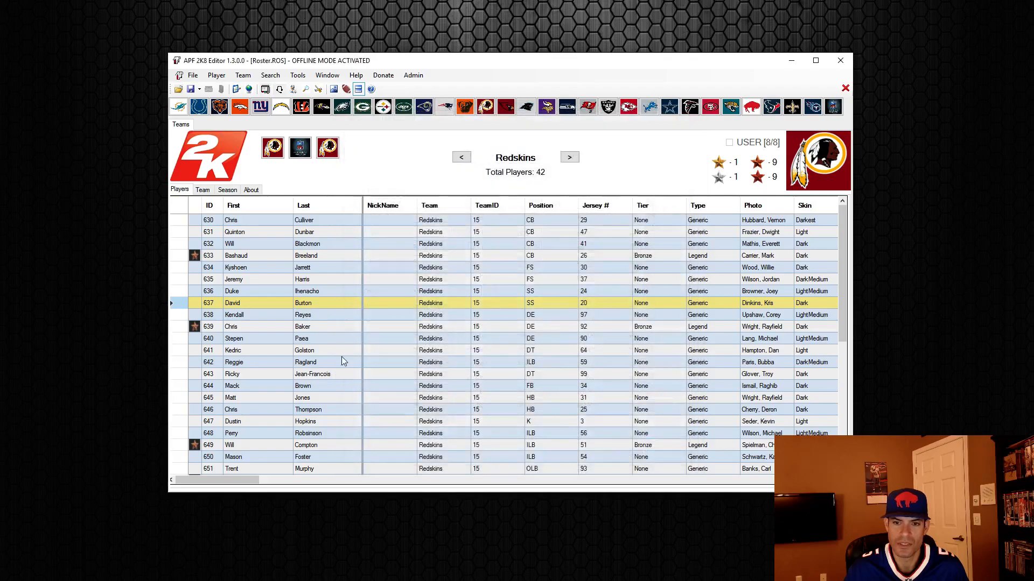
- View the player information of the Redskins strong safety wearing number 24 and close it without saving
double_click(292, 291)
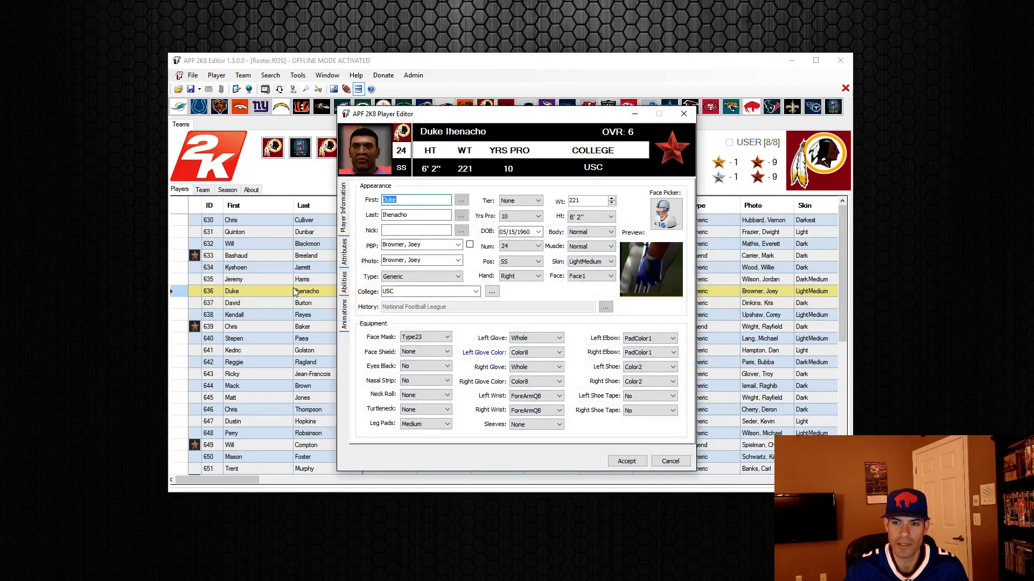
click(671, 461)
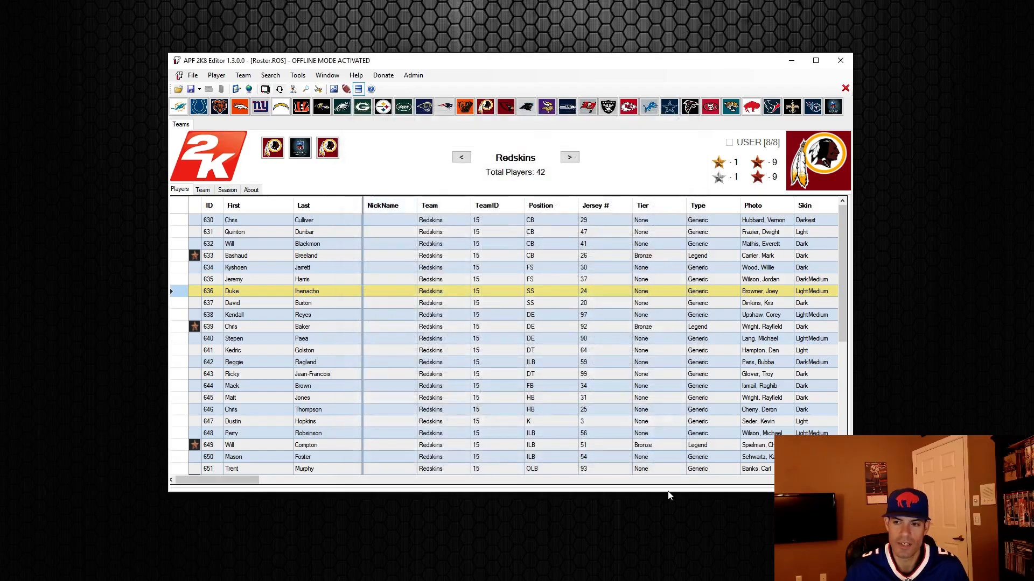
- Sort the Redskins roster by Type and open the Legend cornerback wearing number 26 in the Player Editor
click(716, 205)
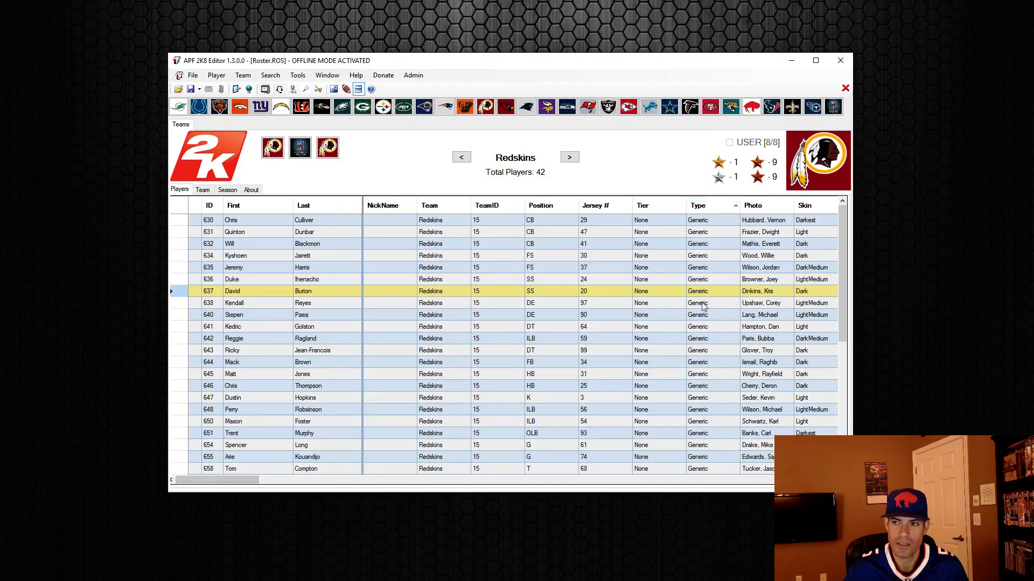
scroll(703, 306, down, 7)
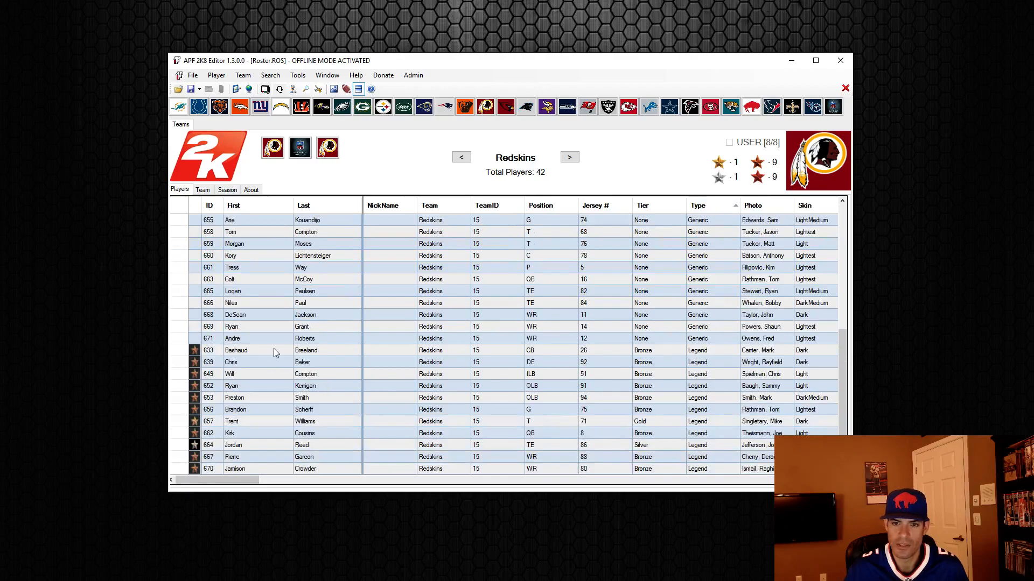
click(274, 347)
mouse_move(244, 481)
mouse_down()
mouse_move(362, 481)
mouse_move(229, 477)
mouse_up()
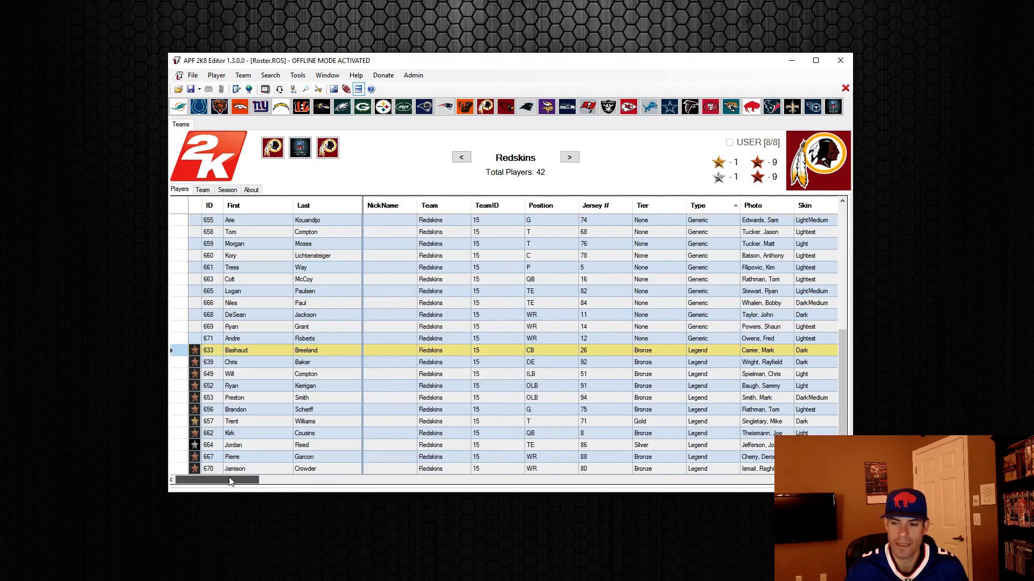
double_click(281, 351)
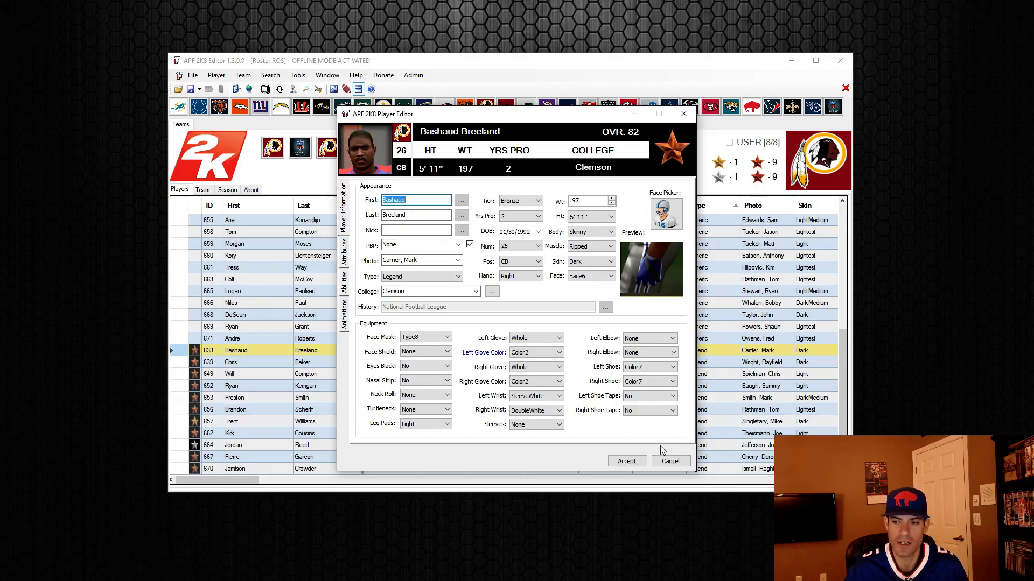
- Close the cornerback's editor without saving, view the player information of the Generic wide receiver wearing number 11 and discard it
click(670, 462)
click(272, 317)
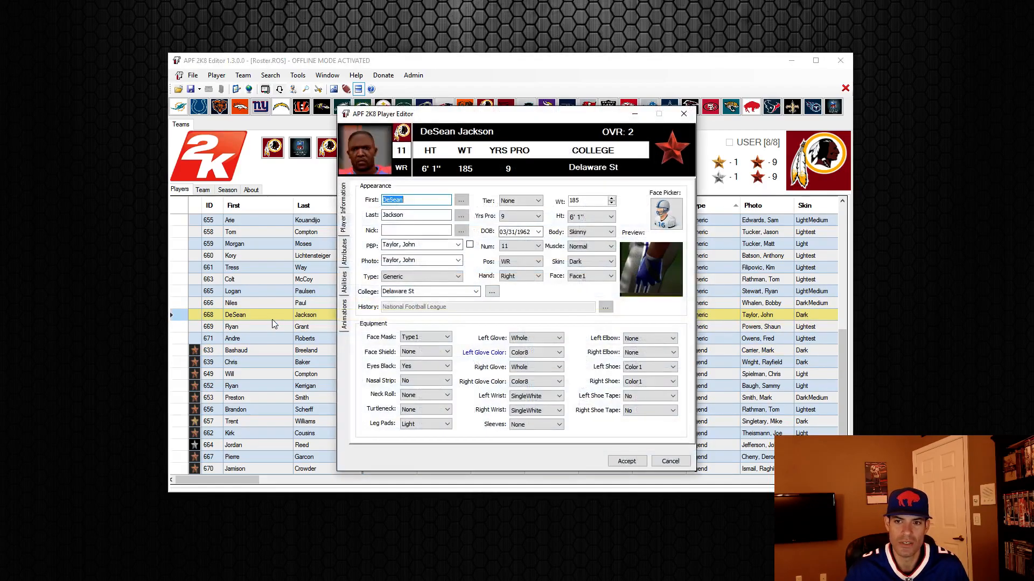
click(671, 462)
- Open the Face Picker for the Generic tight end wearing number 82 and restrict it to My Legends Only
click(266, 292)
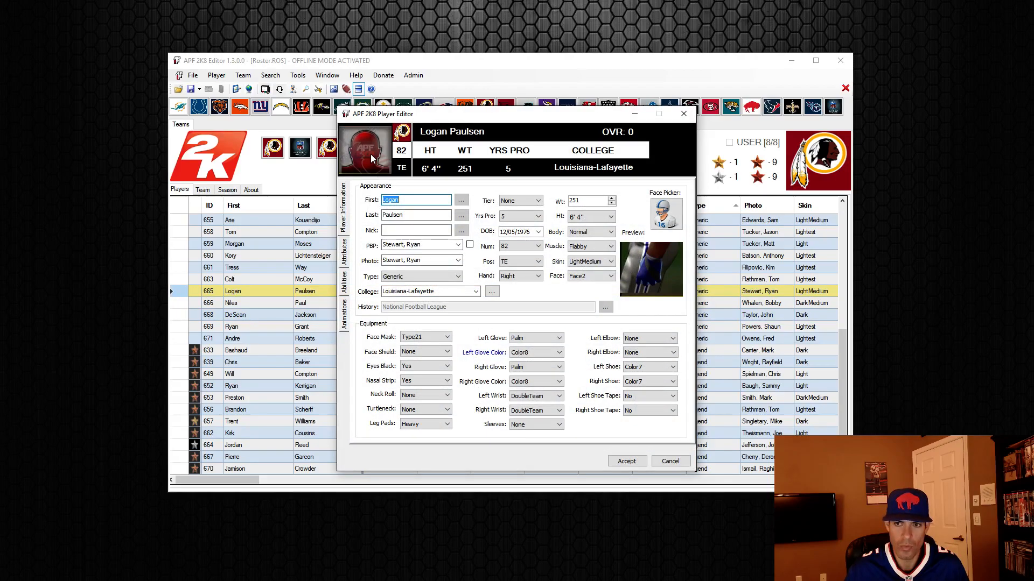
click(662, 217)
click(612, 336)
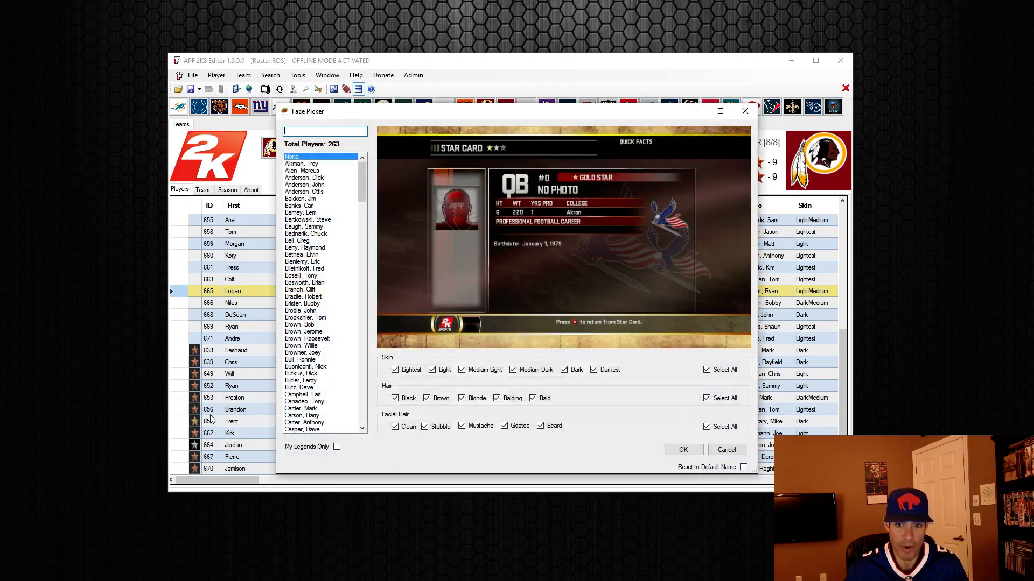
drag(467, 117, 245, 112)
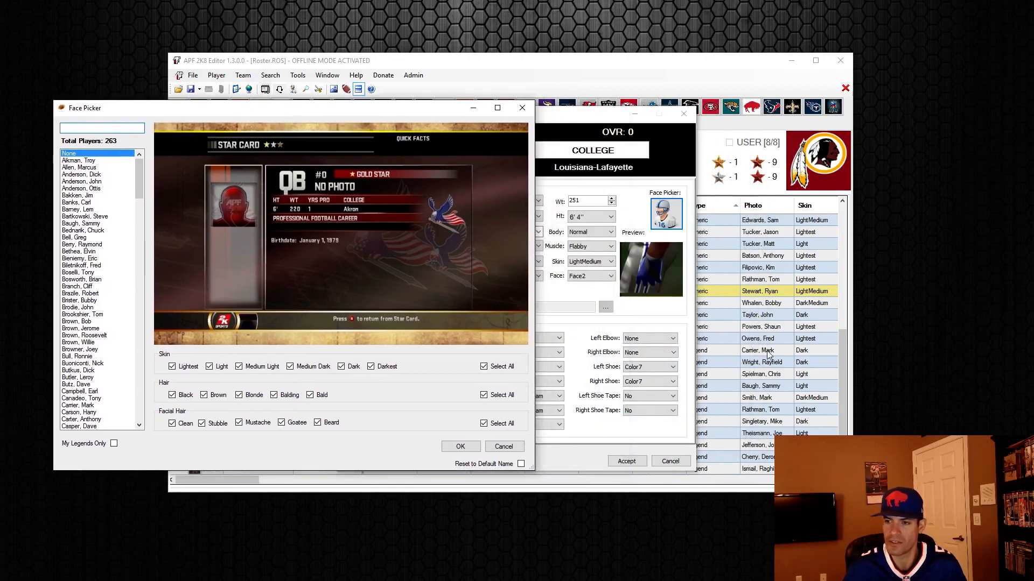
drag(288, 108, 455, 75)
click(280, 412)
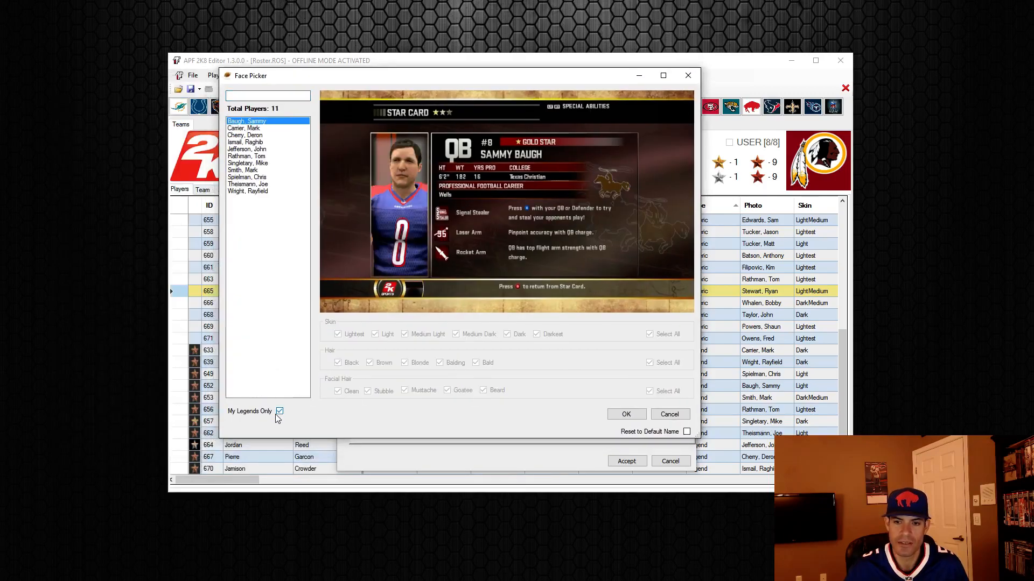
- Browse the star cards of the Redskins' legends in the Face Picker and close it and the Player Editor without saving
key(Down)
key(Down)
key(Down)
key(Down)
key(Down)
key(Down)
key(Down)
key(Down)
key(Down)
key(Down)
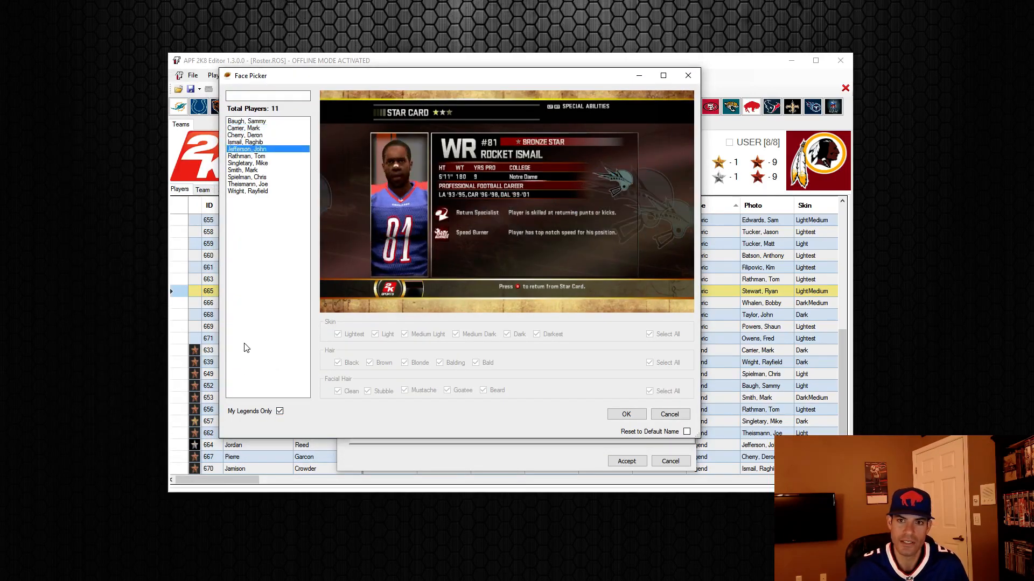
key(Up)
key(Up)
key(Up)
key(Up)
key(Up)
key(Up)
key(Up)
key(Up)
key(Up)
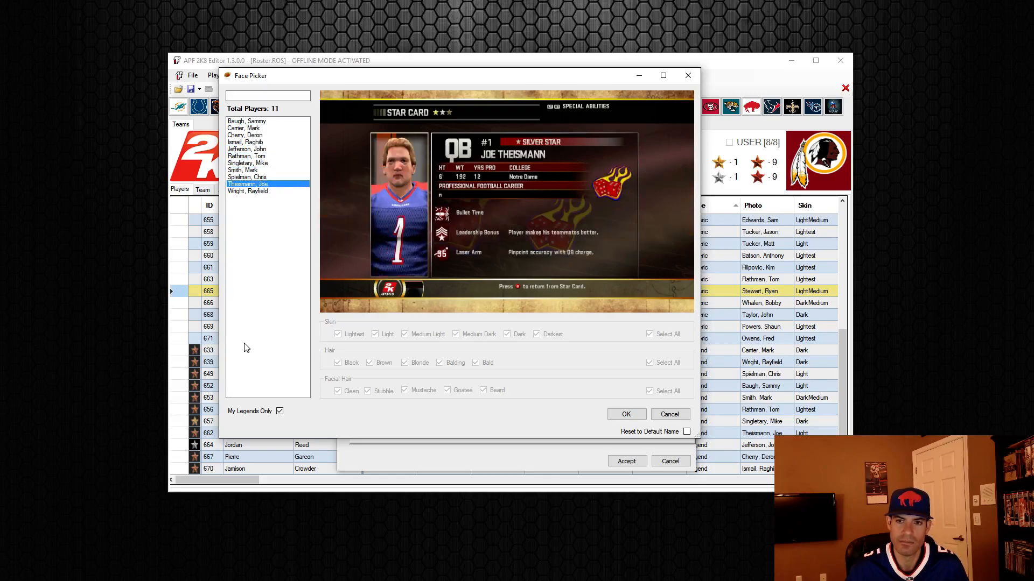
key(Up)
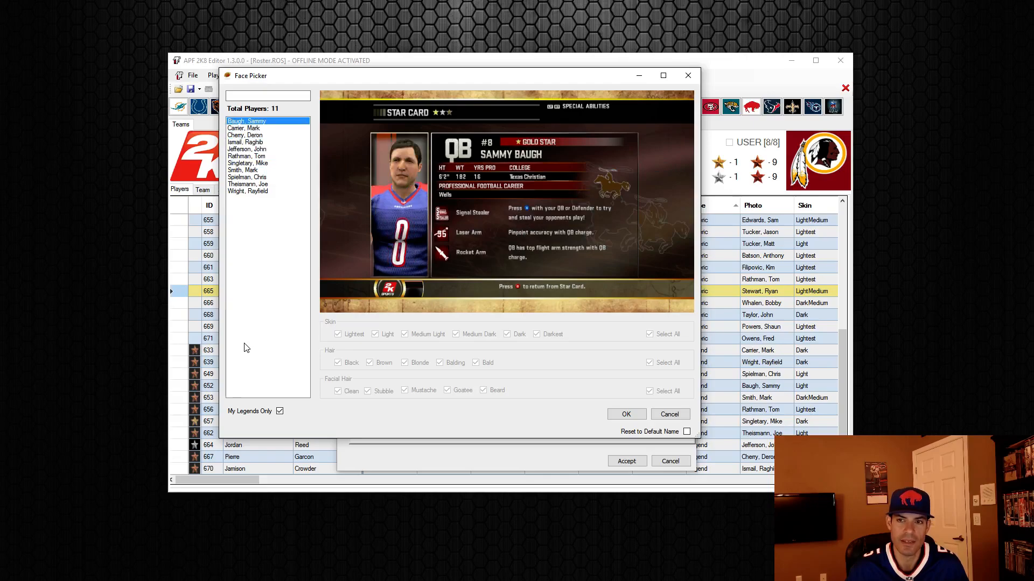
key(Down)
key(Down)
key(Down)
key(Down)
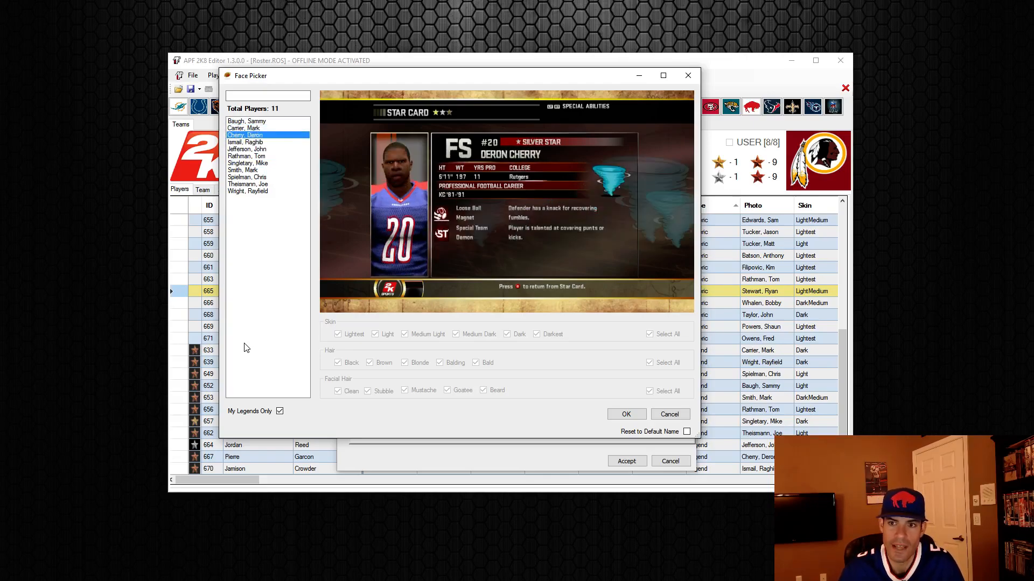
key(Down)
key(Down)
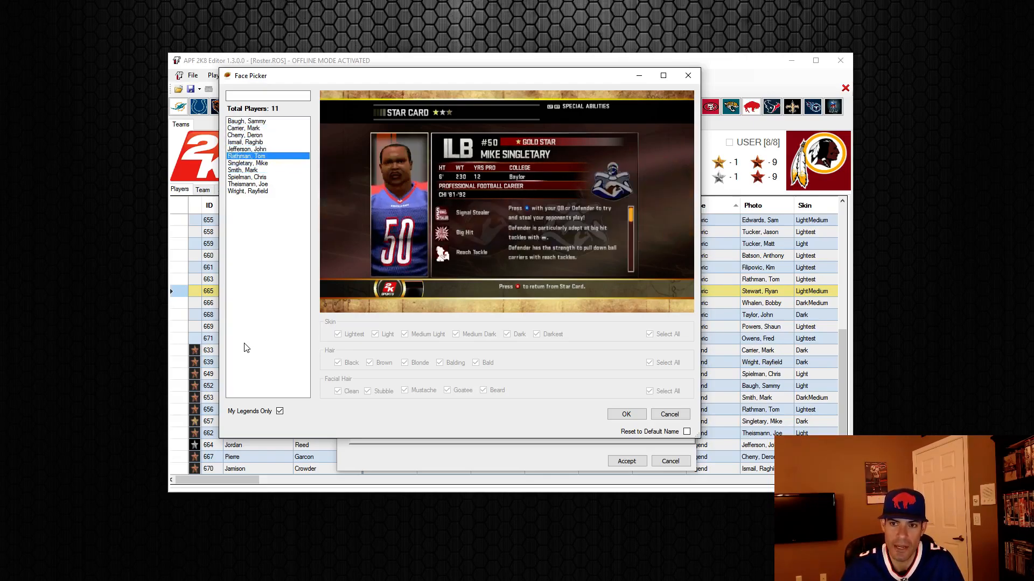
key(Up)
key(Up)
key(Up)
key(Up)
key(Up)
key(Up)
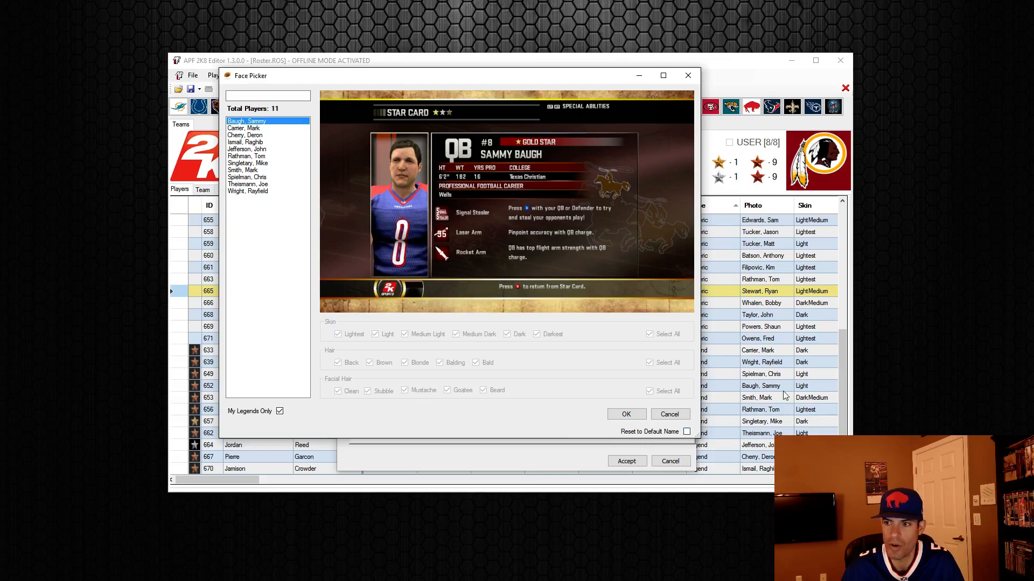
click(672, 416)
click(670, 462)
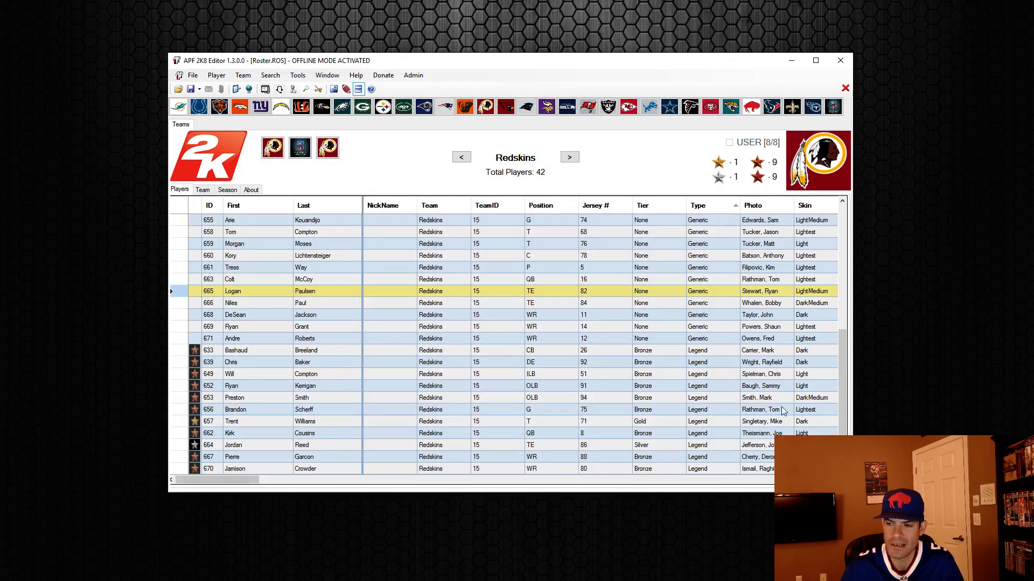
- Examine the photos assigned to the Redskins' Legend players, view the attributes of the cornerback wearing number 26 and close without saving
click(767, 351)
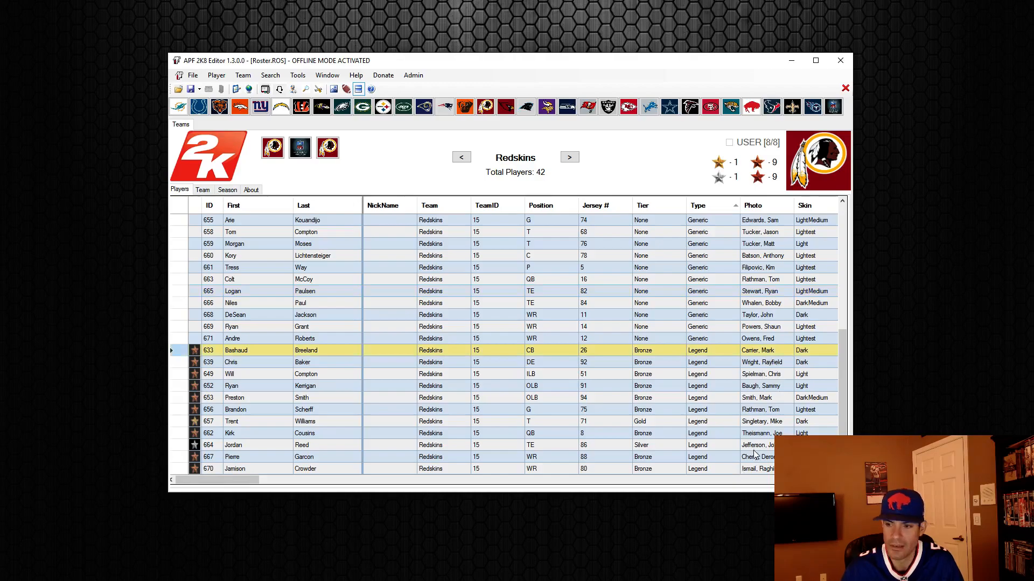
shift+click(764, 470)
double_click(454, 349)
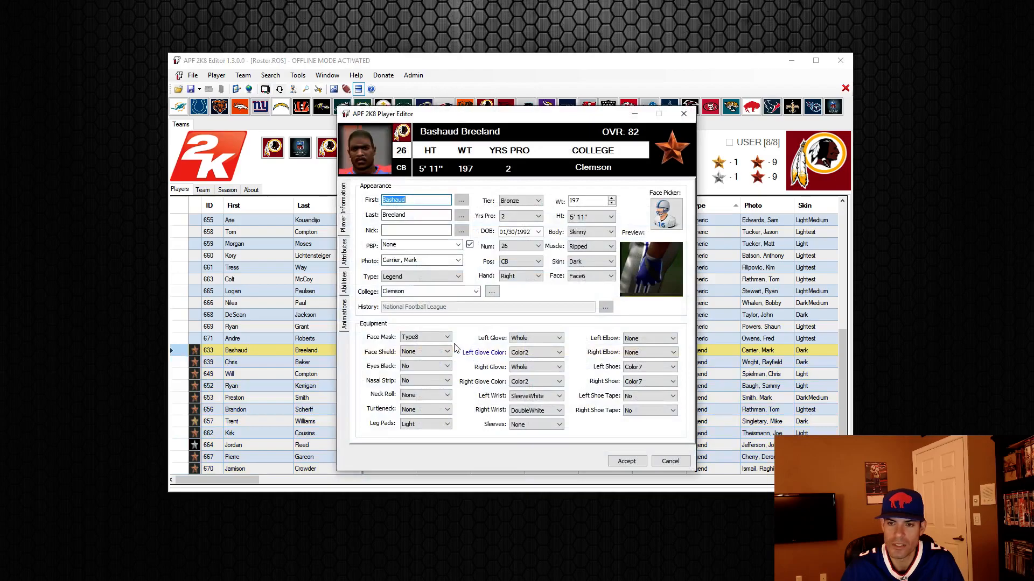
click(344, 253)
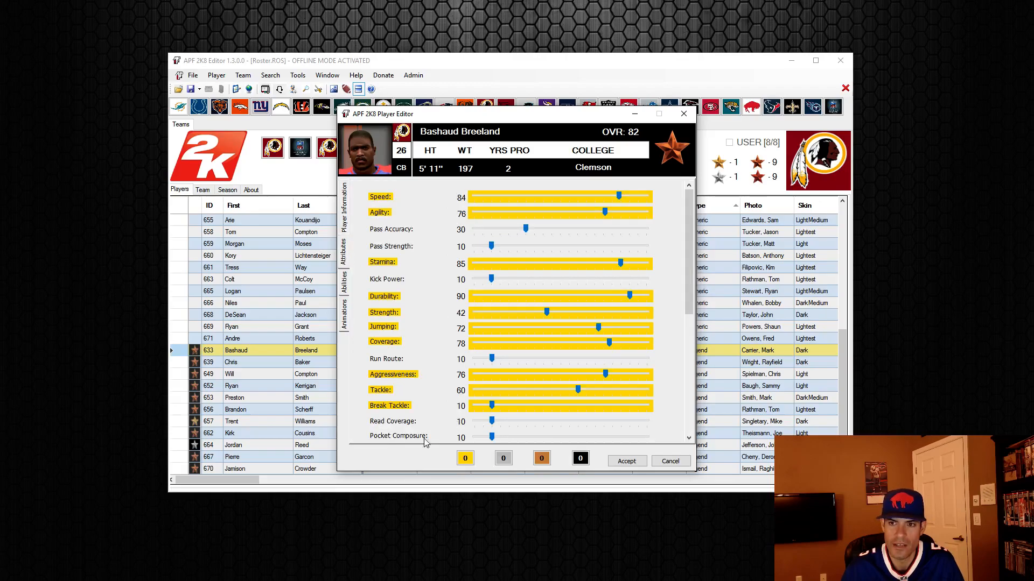
click(670, 462)
- Try the Bronze, Silver and Gold attribute presets on the Generic tackle wearing number 76 and discard the edits
click(262, 245)
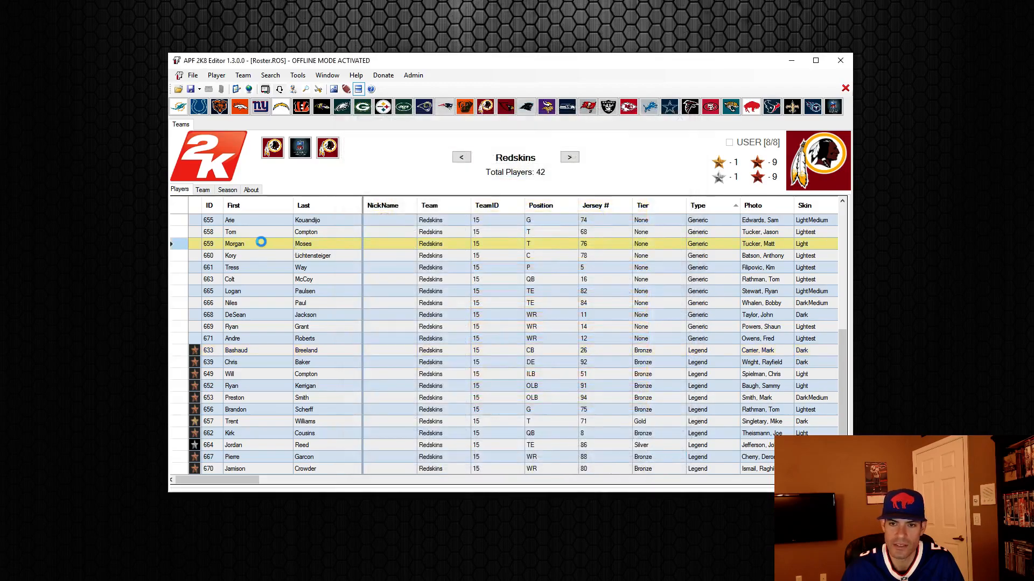
click(343, 258)
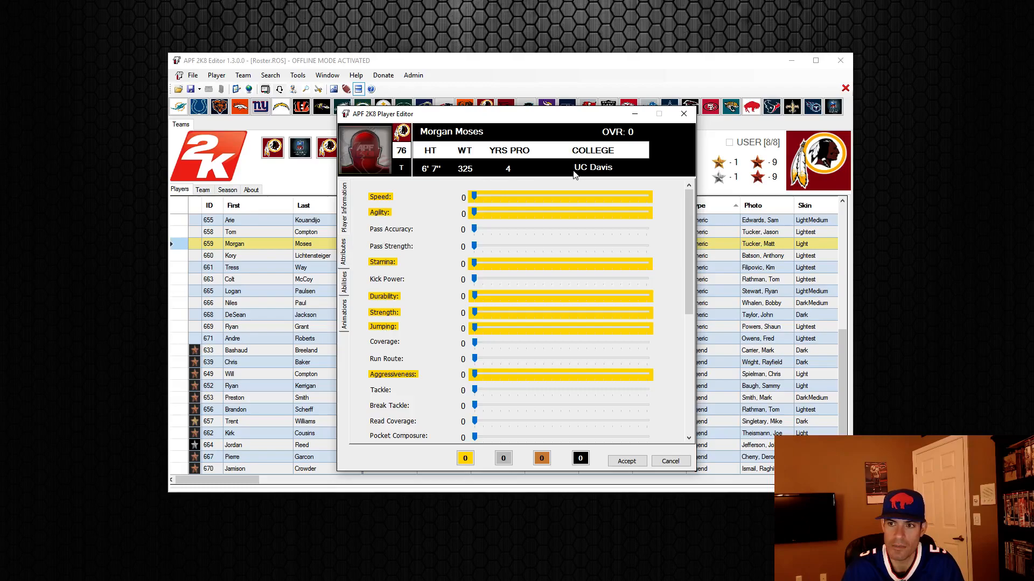
click(543, 463)
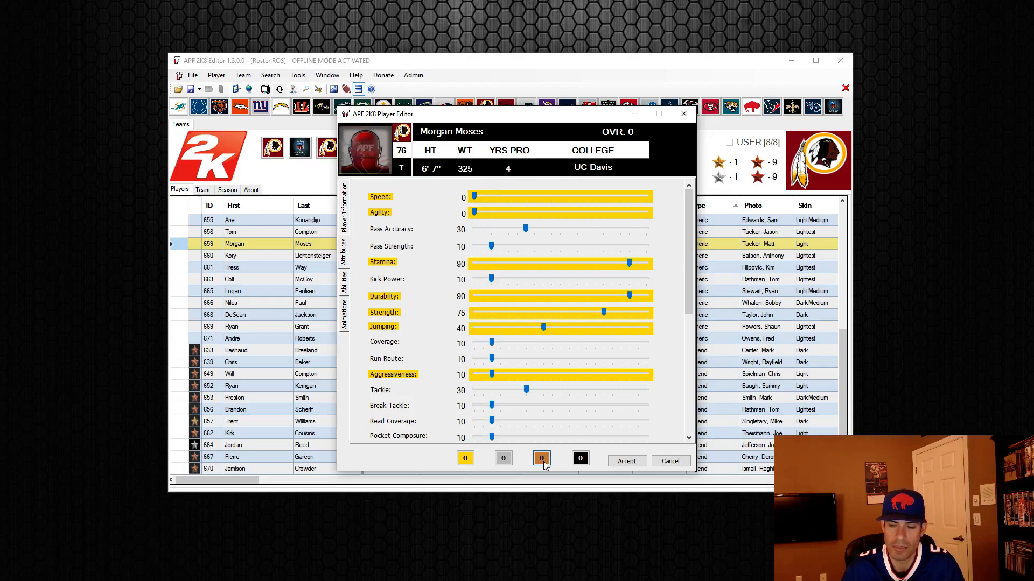
mouse_move(689, 285)
mouse_down()
mouse_move(680, 420)
mouse_move(682, 268)
mouse_up()
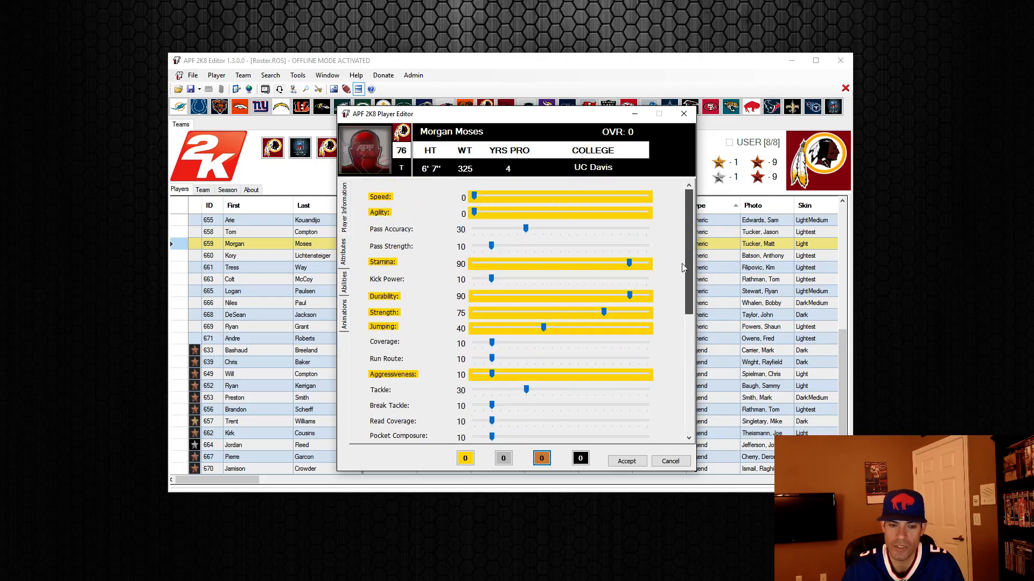
click(504, 459)
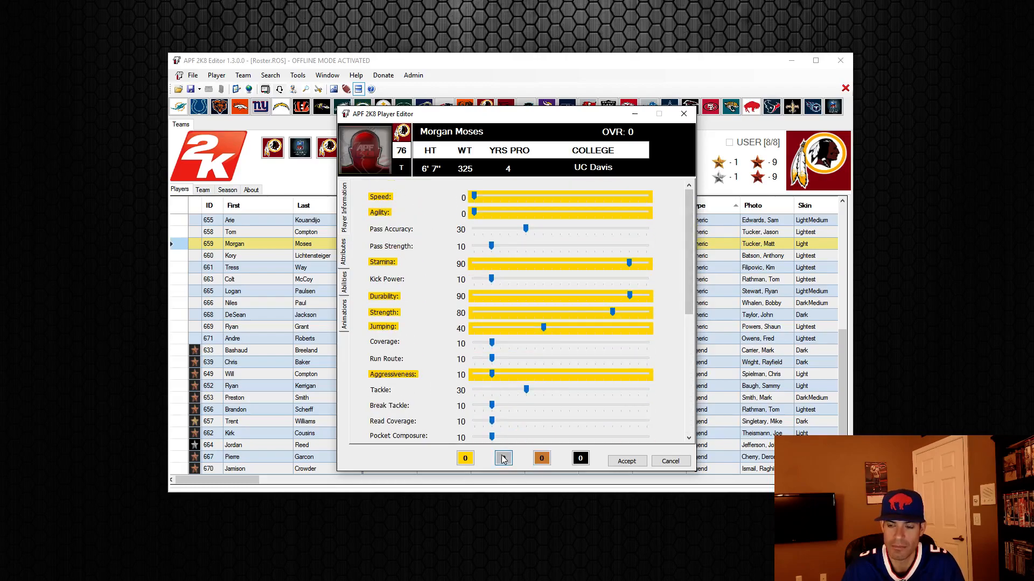
click(464, 458)
click(503, 459)
click(542, 459)
click(503, 459)
click(464, 459)
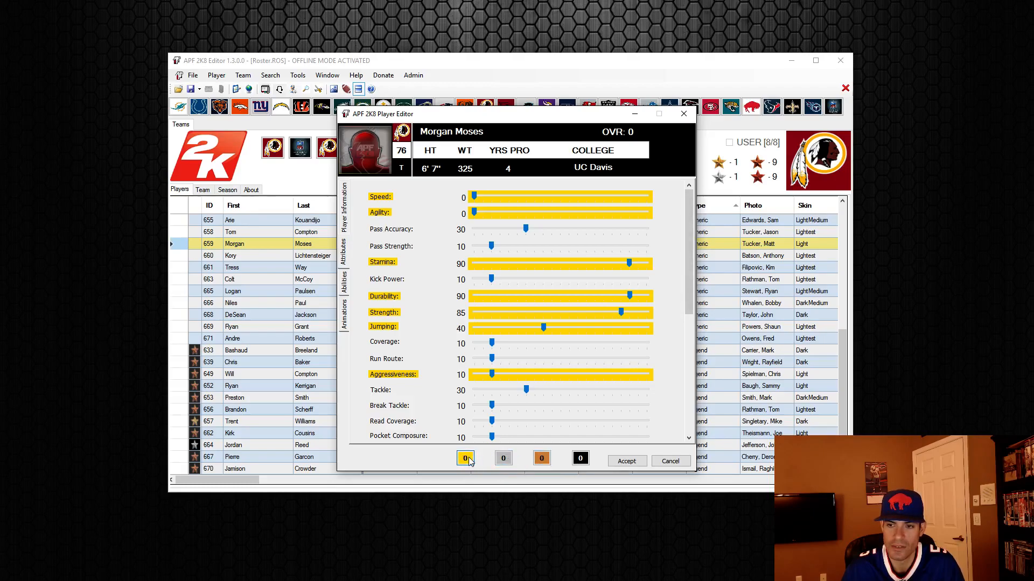
click(670, 461)
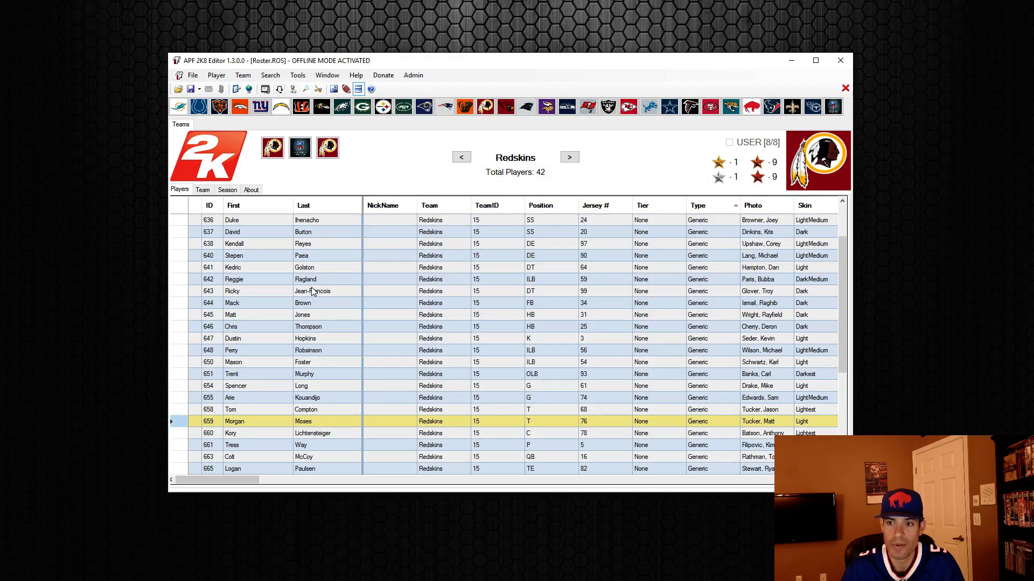
- Open the attributes of the strong safety wearing number 20 and try the Gold, Silver, Bronze and black presets, ending on Gold
click(303, 232)
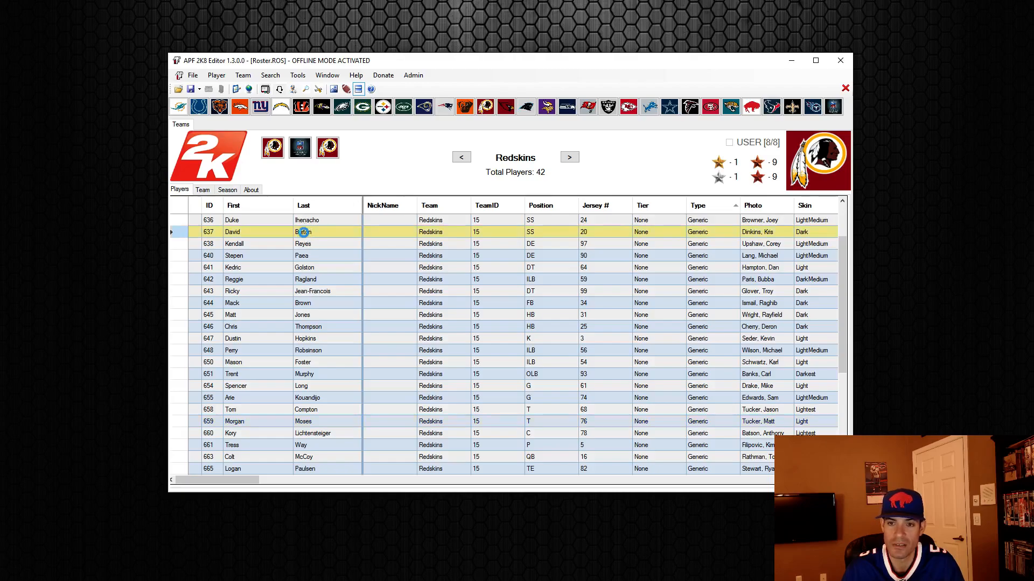
double_click(303, 232)
click(344, 252)
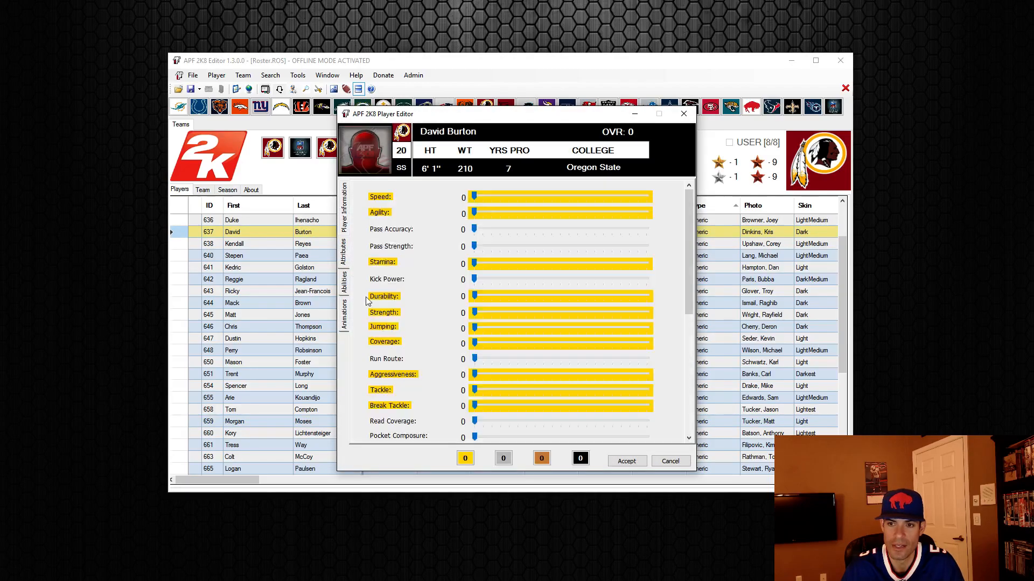
click(466, 458)
click(503, 458)
click(542, 460)
click(580, 461)
click(543, 460)
click(504, 459)
click(467, 458)
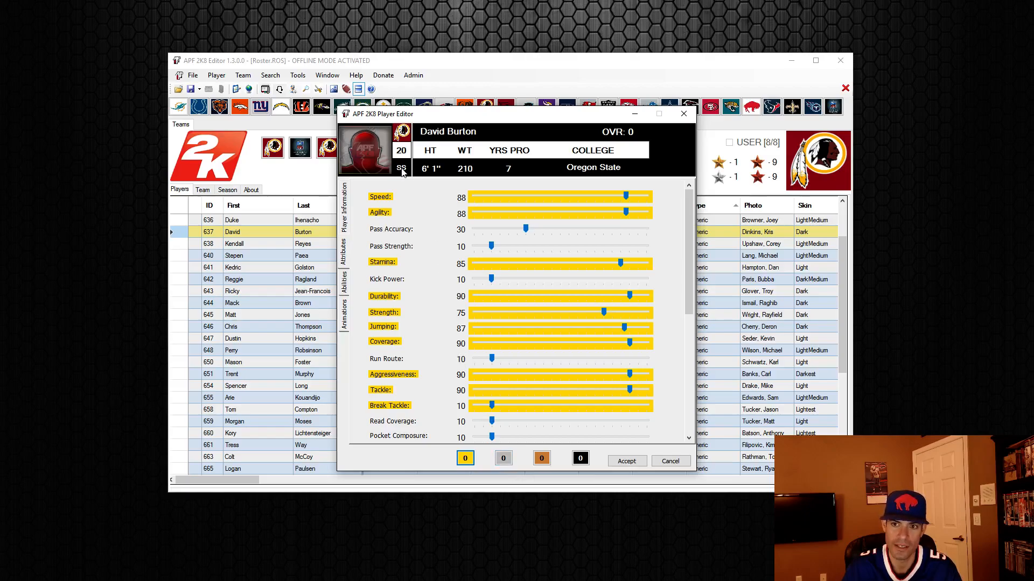
- Compare the strong safety's attributes under the Silver, Bronze, black and Gold presets once more and discard the player edits
click(510, 462)
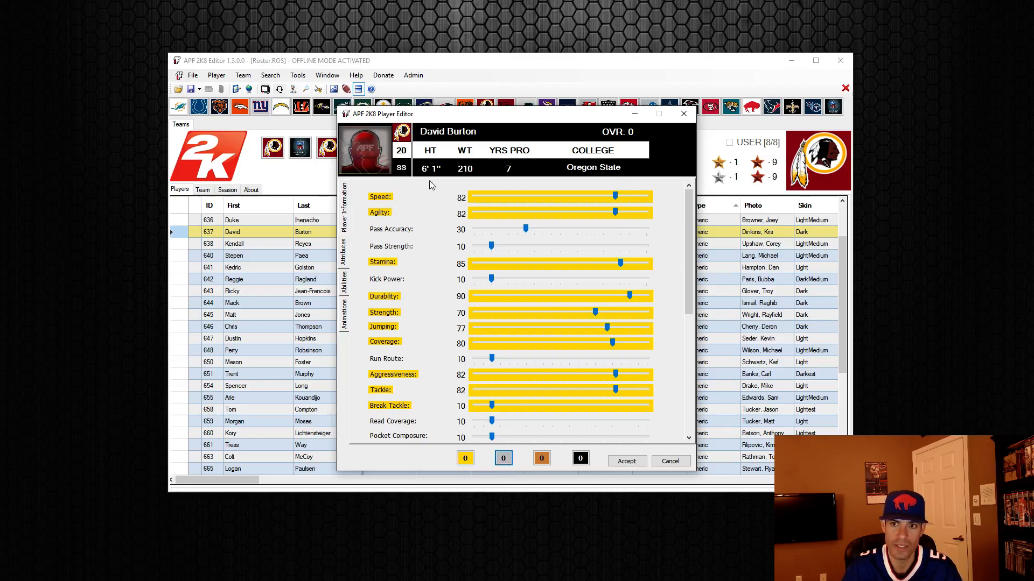
click(541, 459)
click(580, 460)
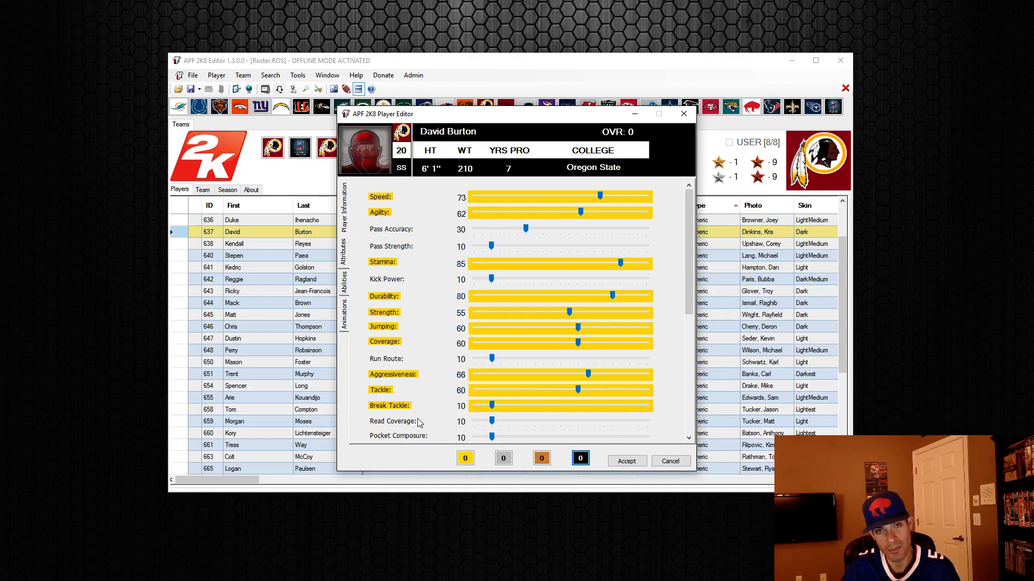
click(466, 458)
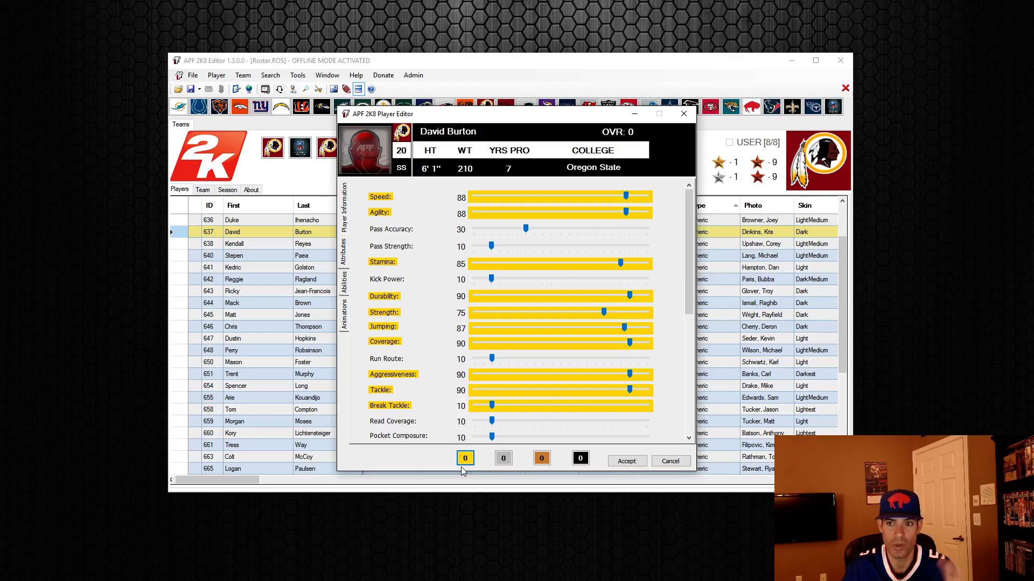
click(503, 458)
click(536, 460)
click(577, 460)
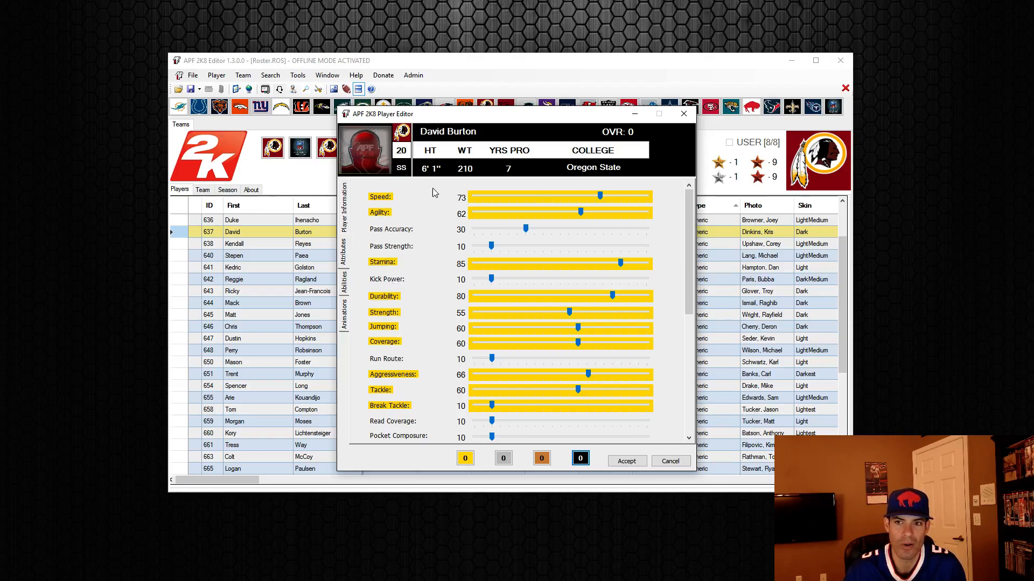
click(680, 465)
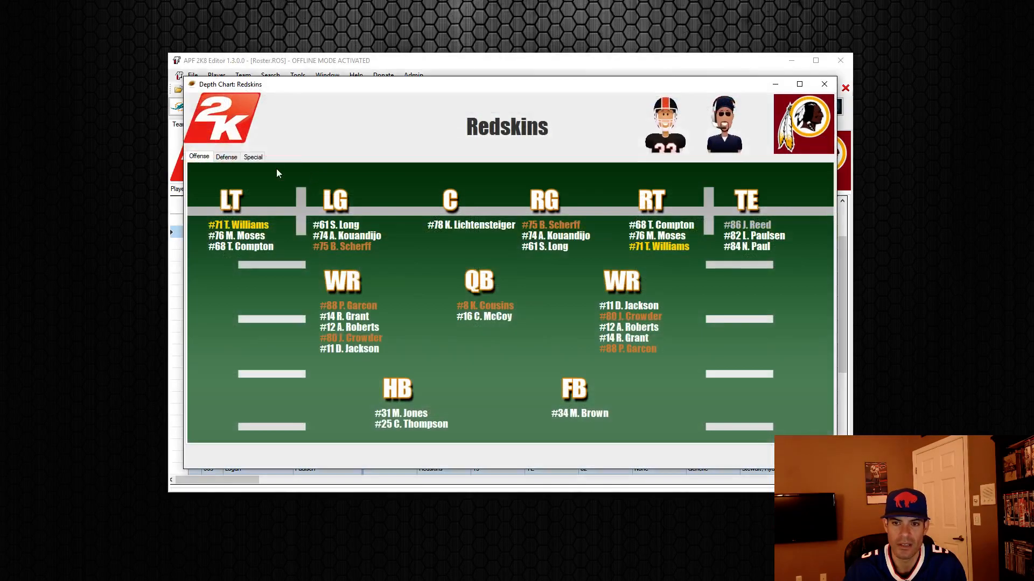
- Open the kicker wearing number 3 from the Redskins' special teams depth chart and examine his full attribute list
click(253, 157)
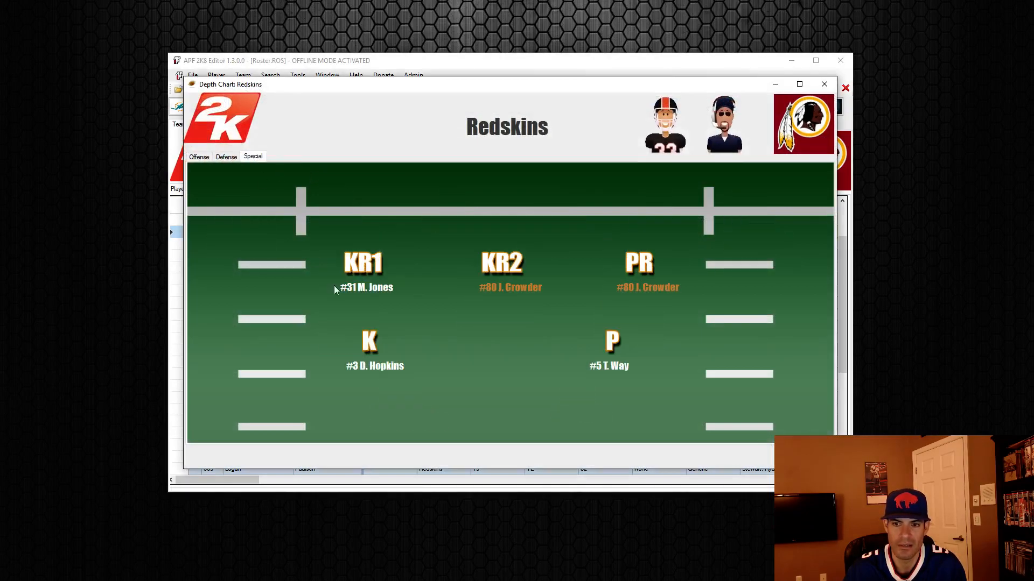
click(393, 366)
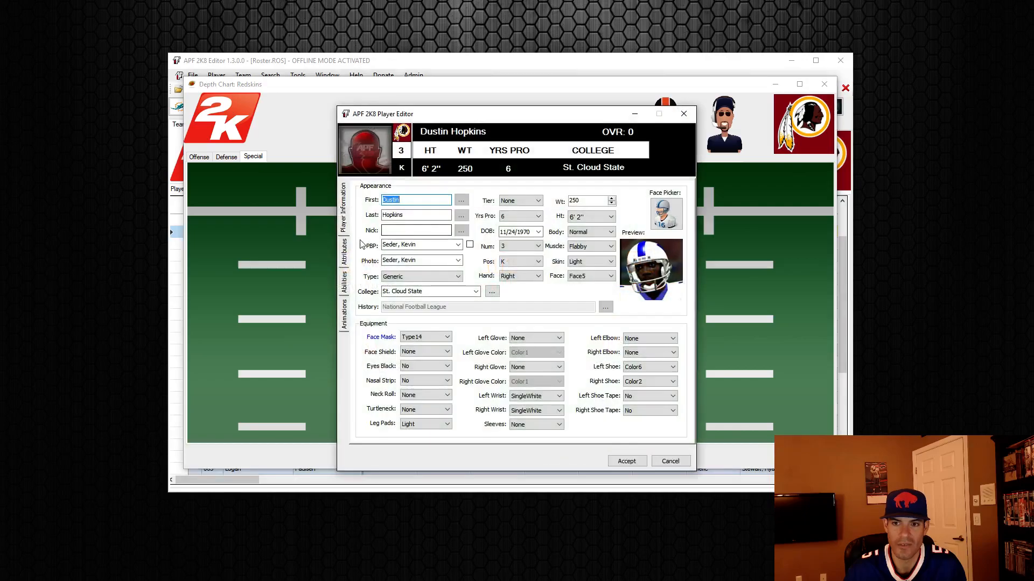
click(343, 252)
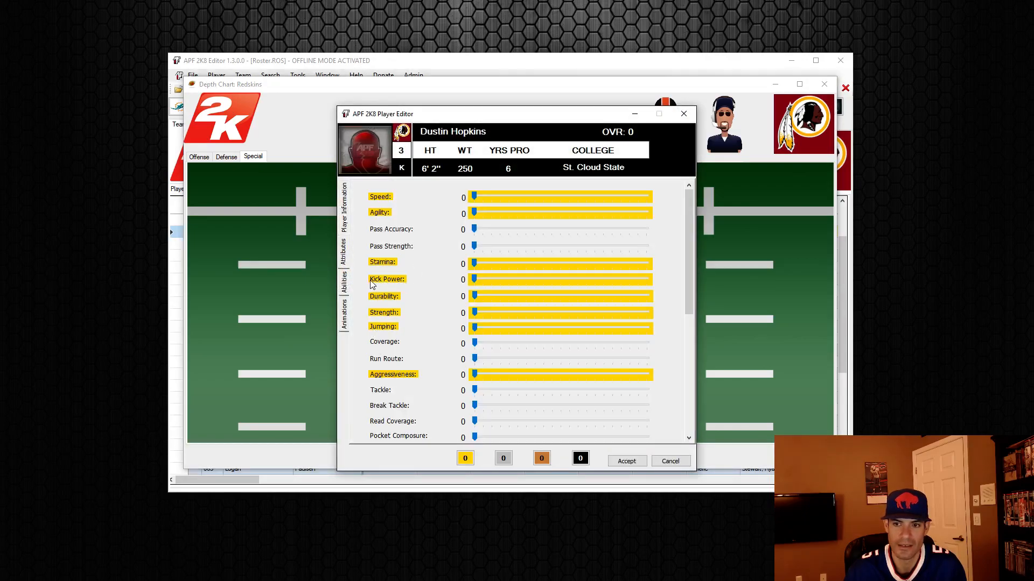
drag(687, 239, 672, 367)
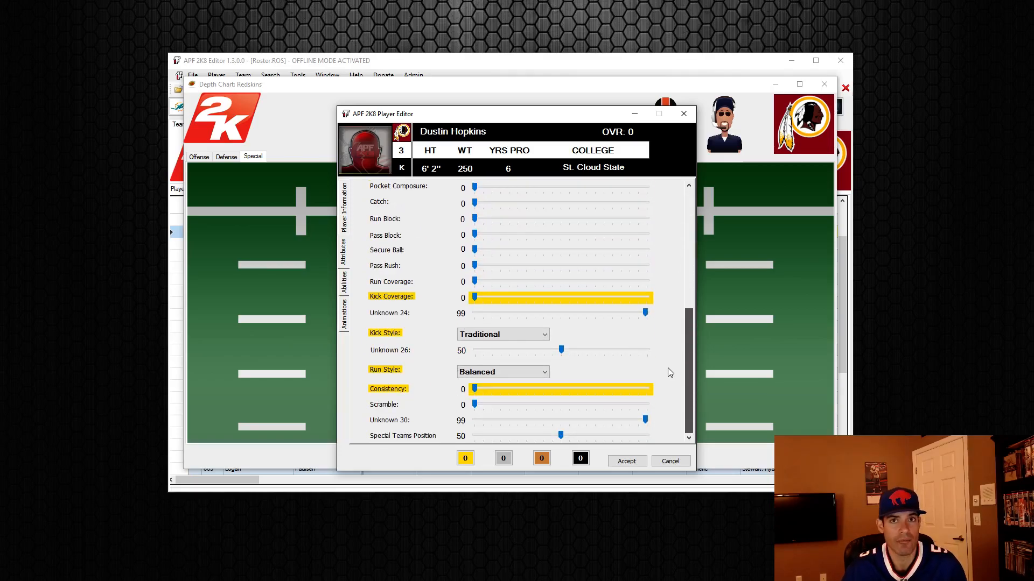
scroll(666, 366, up, 5)
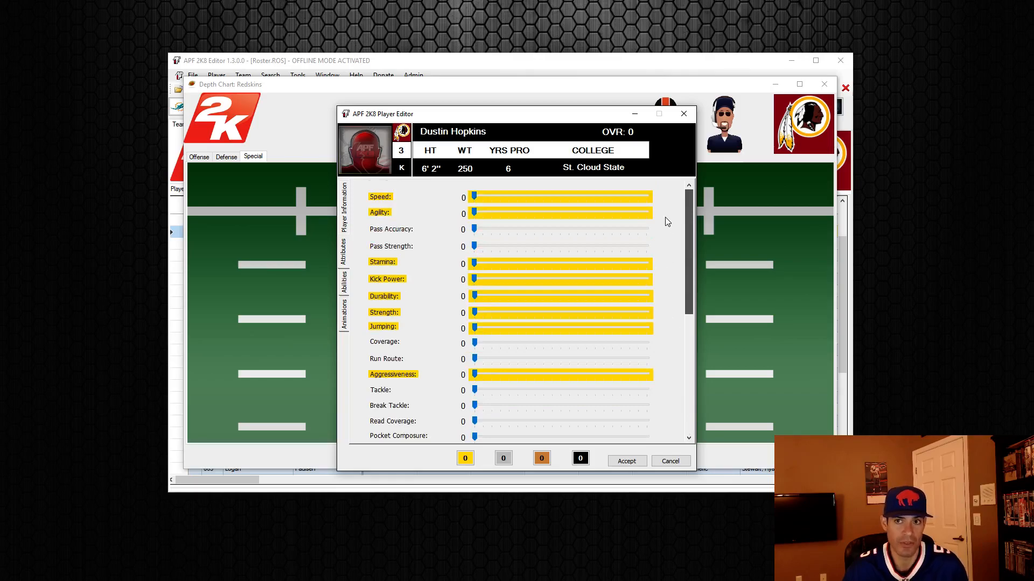
- Try the Silver attribute preset on the kicker, check his attributes and available abilities, and discard the edits
click(504, 460)
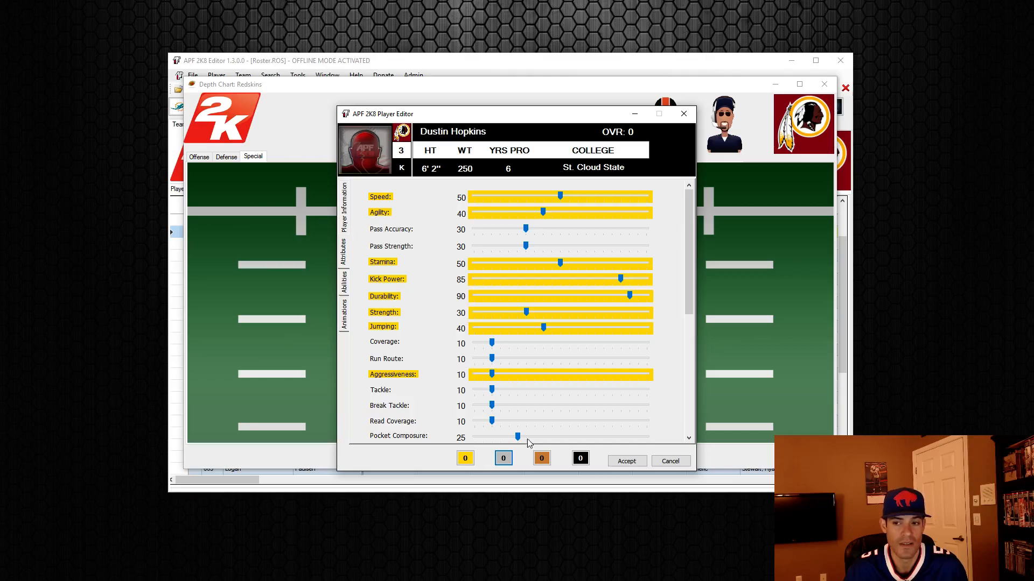
drag(689, 274, 683, 401)
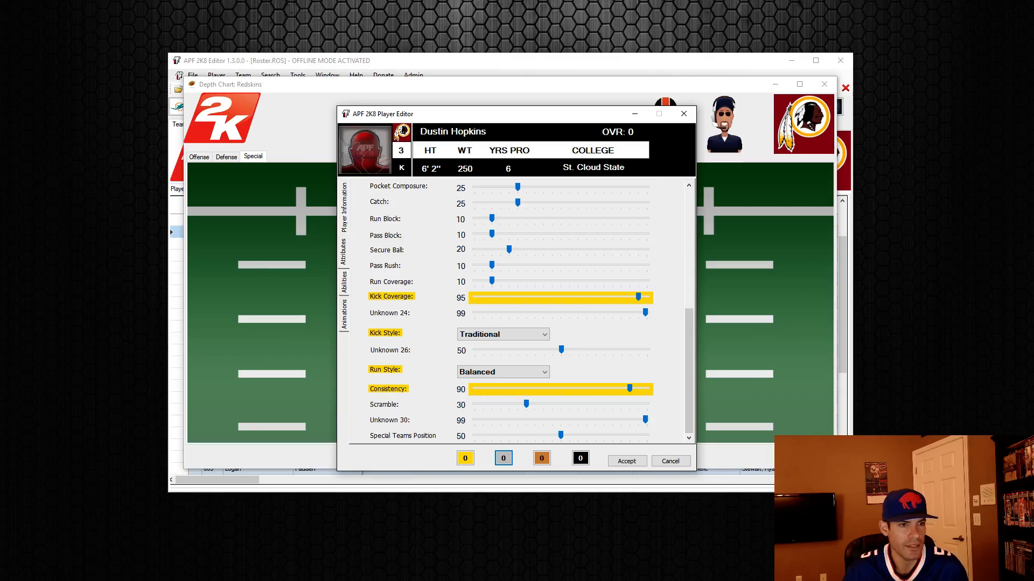
click(344, 285)
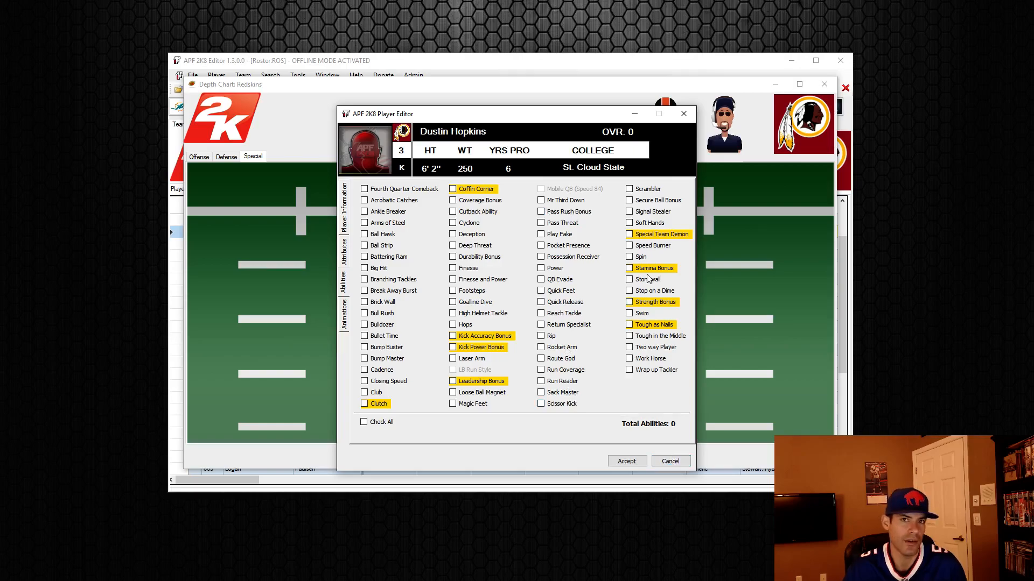
click(669, 461)
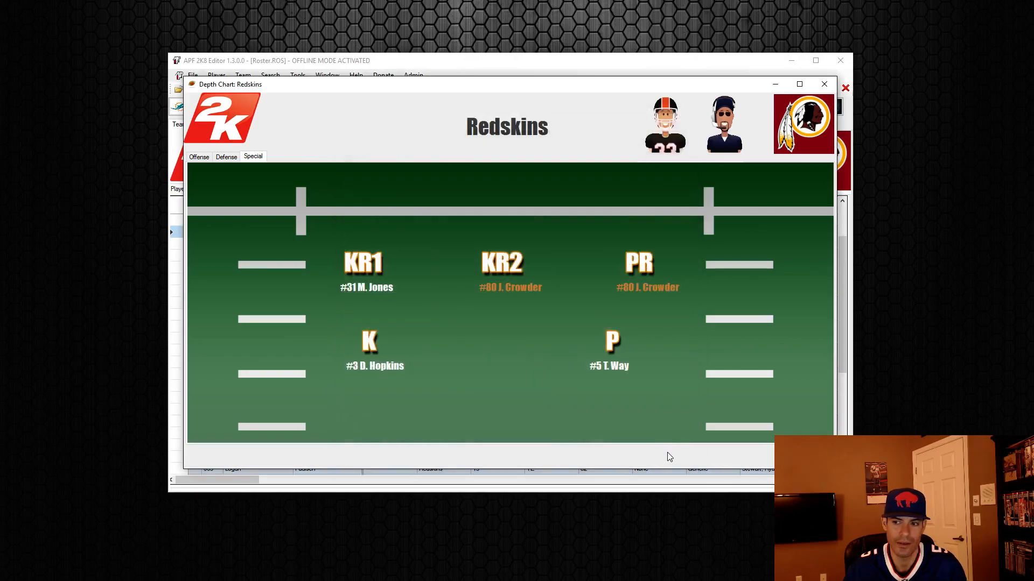
- Try the Ball Hawk and Ball Strip abilities on the halfback wearing number 31 from the KR1 slot and discard the edits
click(384, 289)
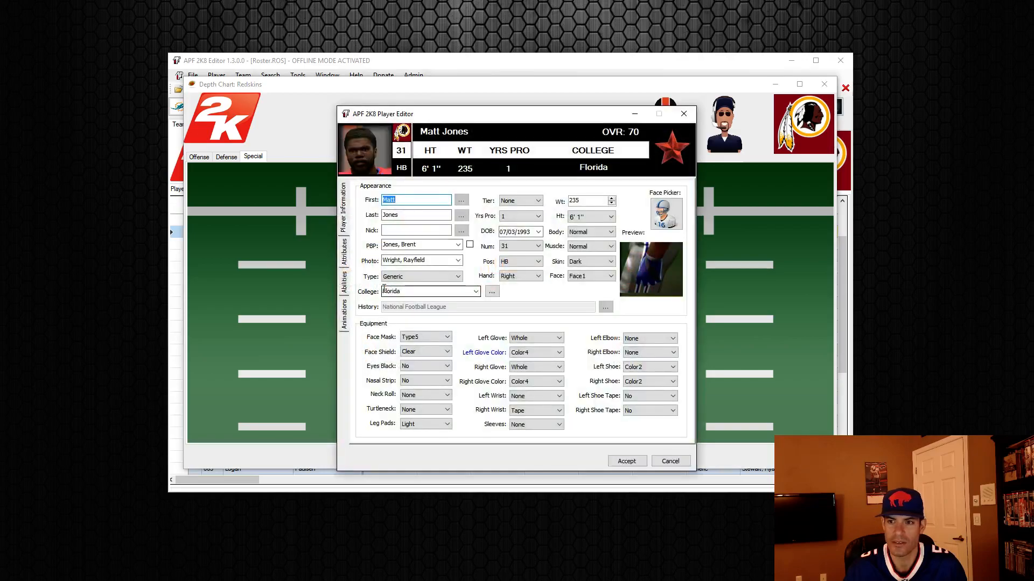
click(343, 283)
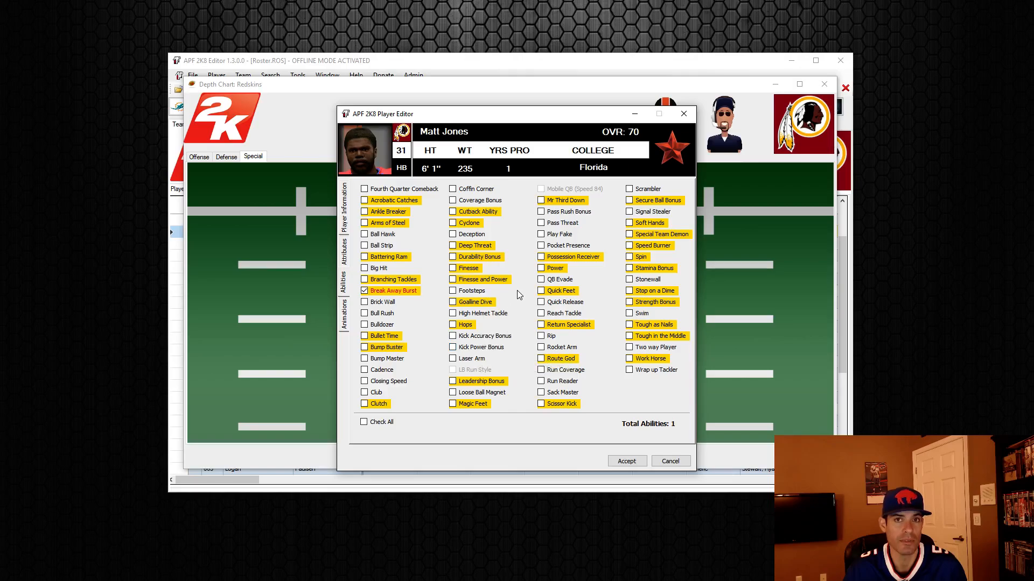
click(369, 235)
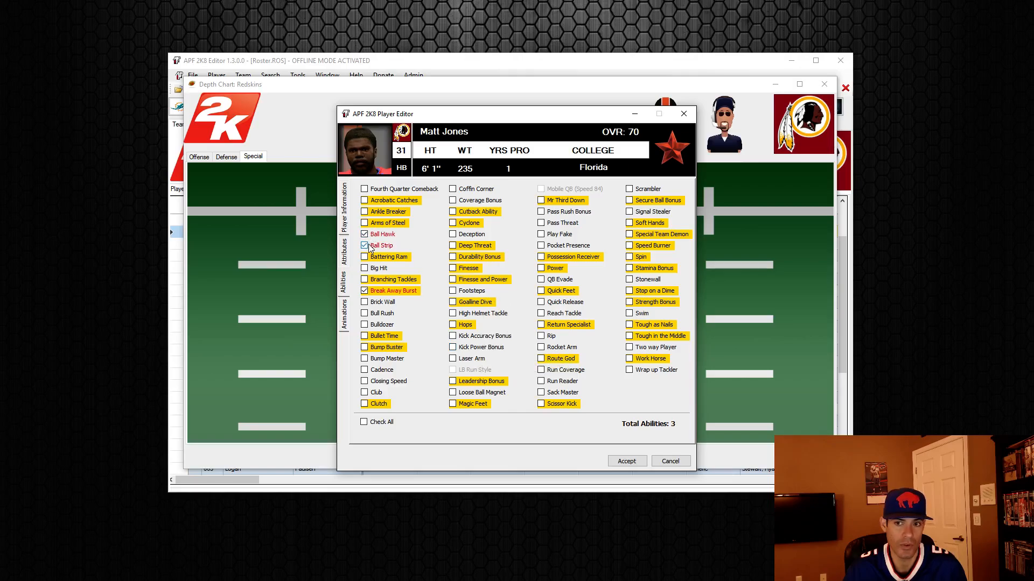
click(365, 235)
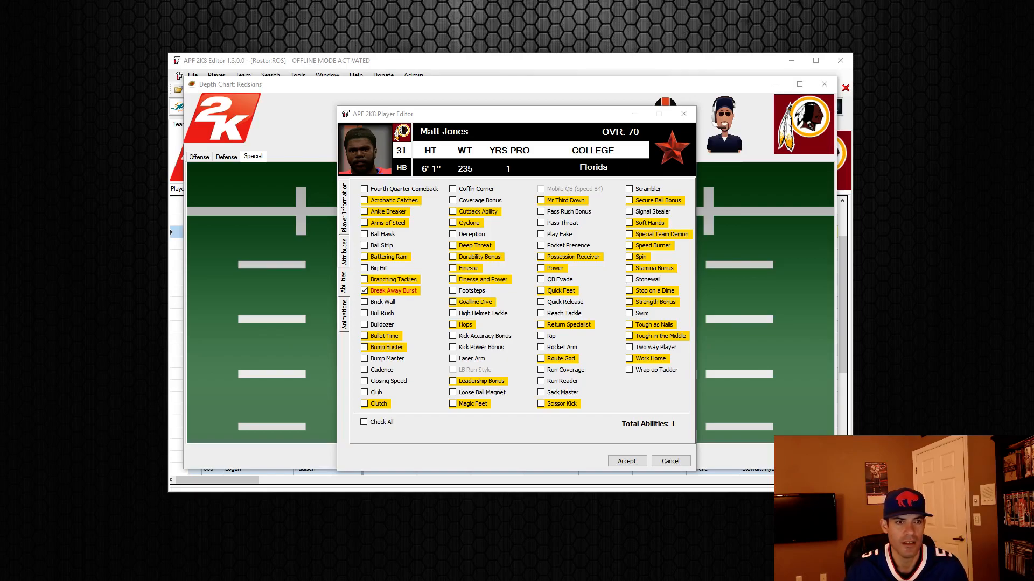
click(670, 463)
- Review the Redskins' defensive depth chart with its free safety order and the offensive depth chart, and close the depth chart
click(226, 157)
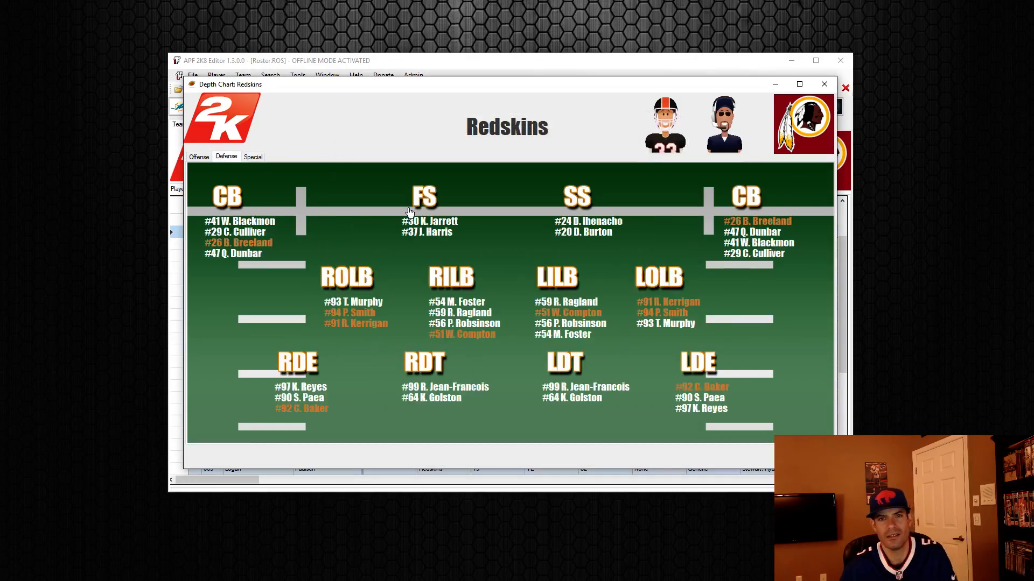
click(431, 199)
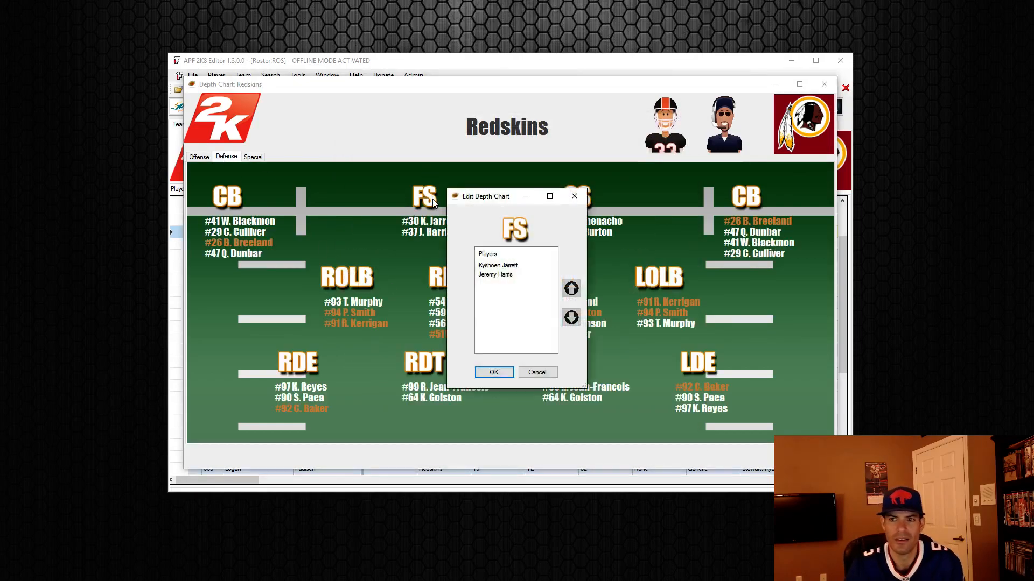
click(537, 372)
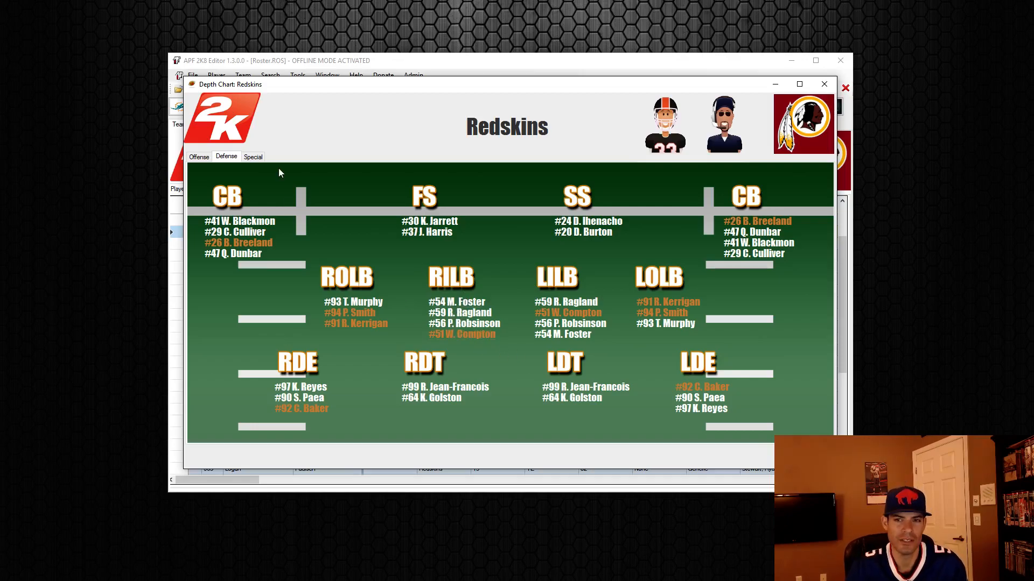
click(194, 158)
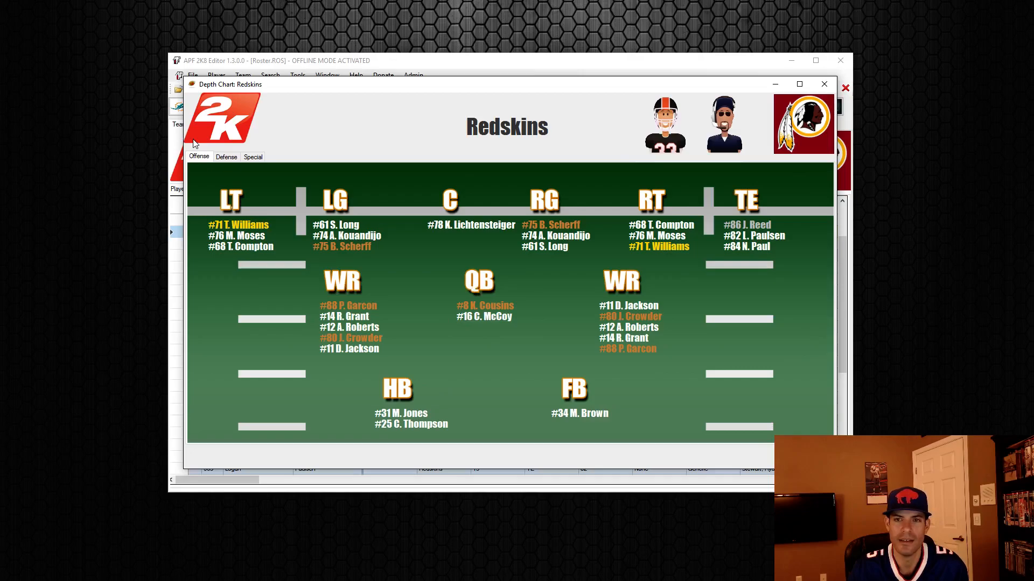
key(alt+F4)
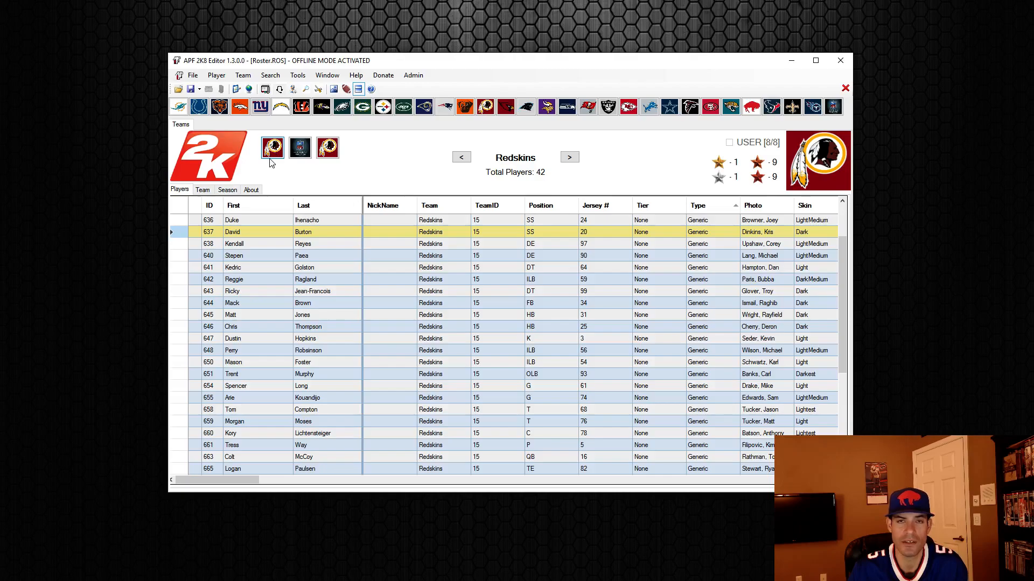
- Open the Dolphins' team settings and set their uniform to NFL 2016 - Jaguars (Leapords)
click(214, 192)
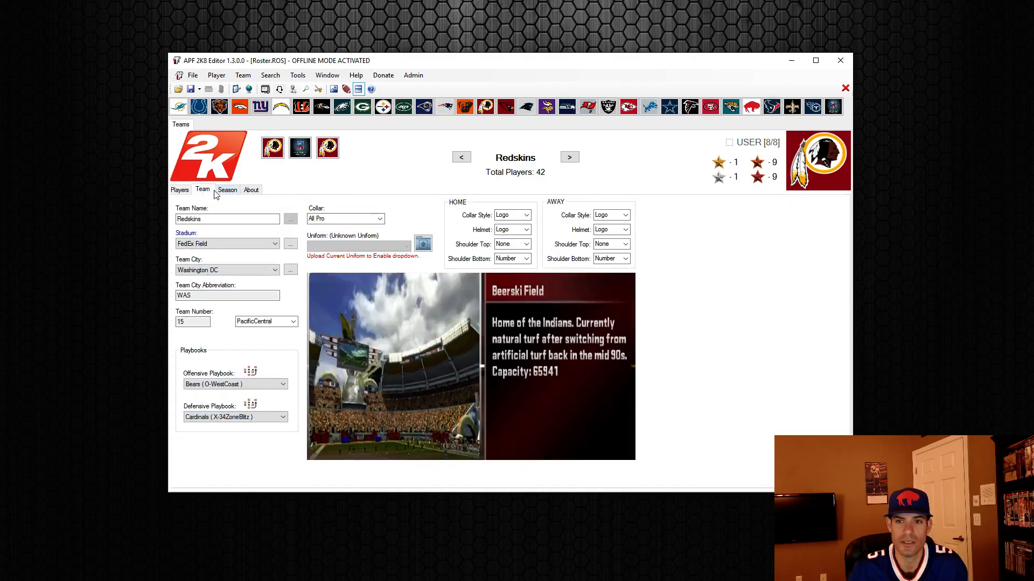
click(179, 107)
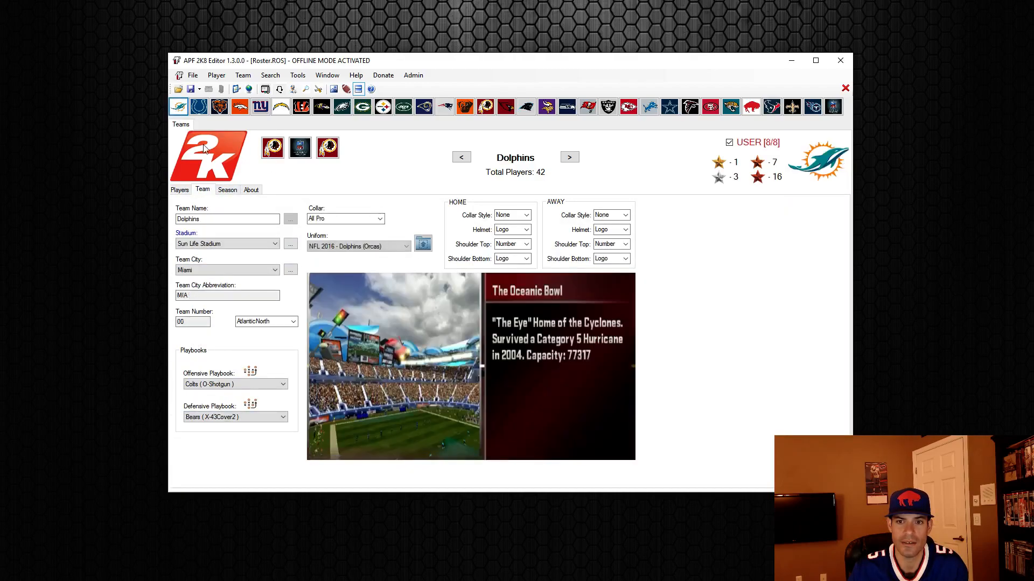
click(366, 246)
click(366, 248)
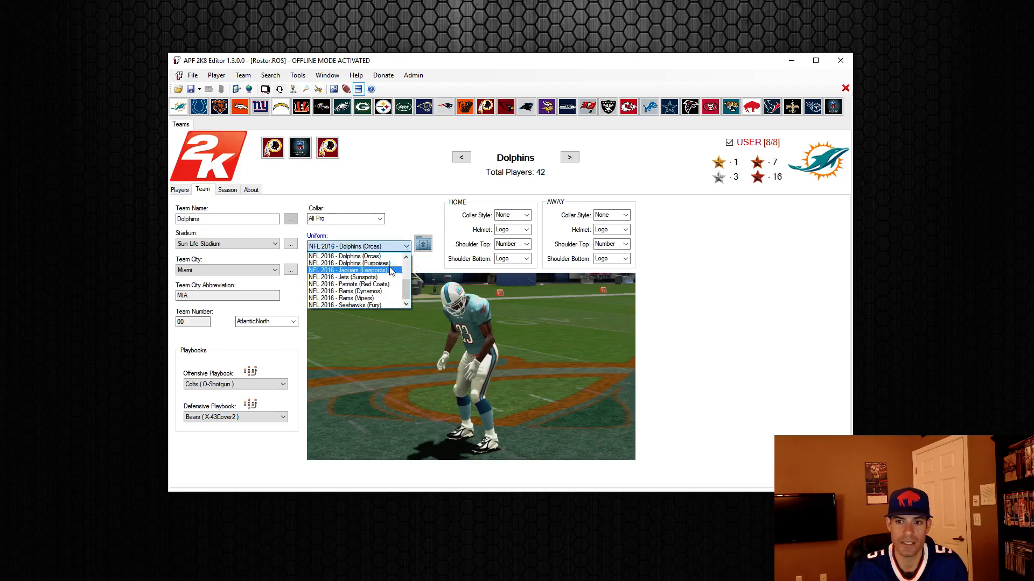
click(393, 257)
- Try the NFL 2016 Rams (Dynamos) and Rams (Vipers) uniforms on the Dolphins, ending on Seahawks (Fury)
click(405, 246)
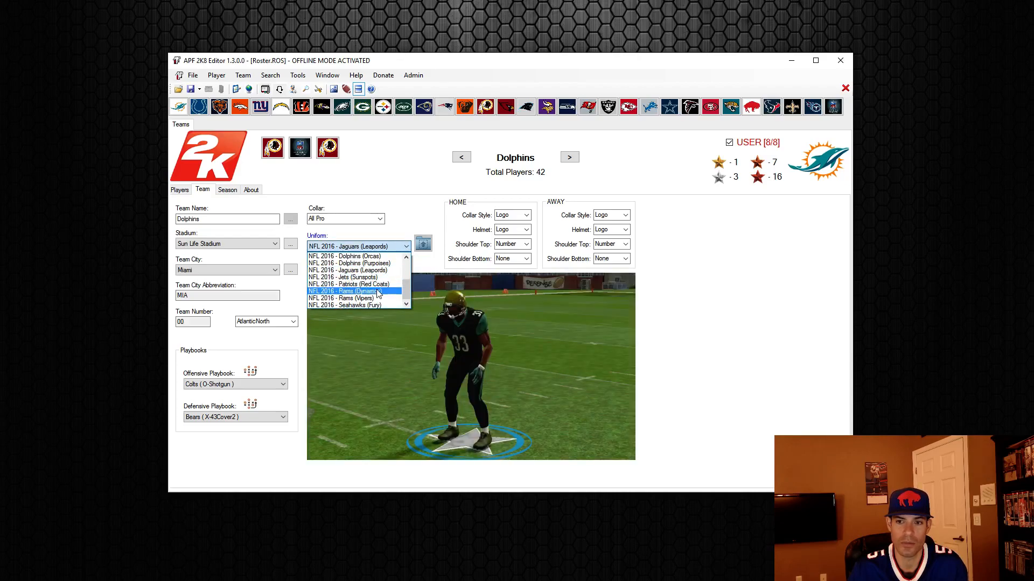
click(400, 260)
click(402, 247)
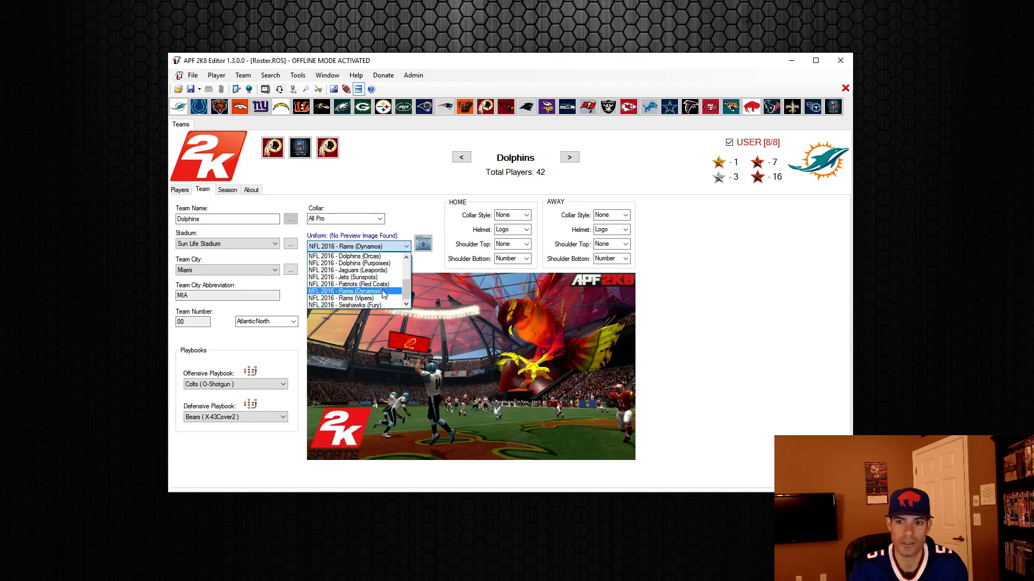
click(380, 296)
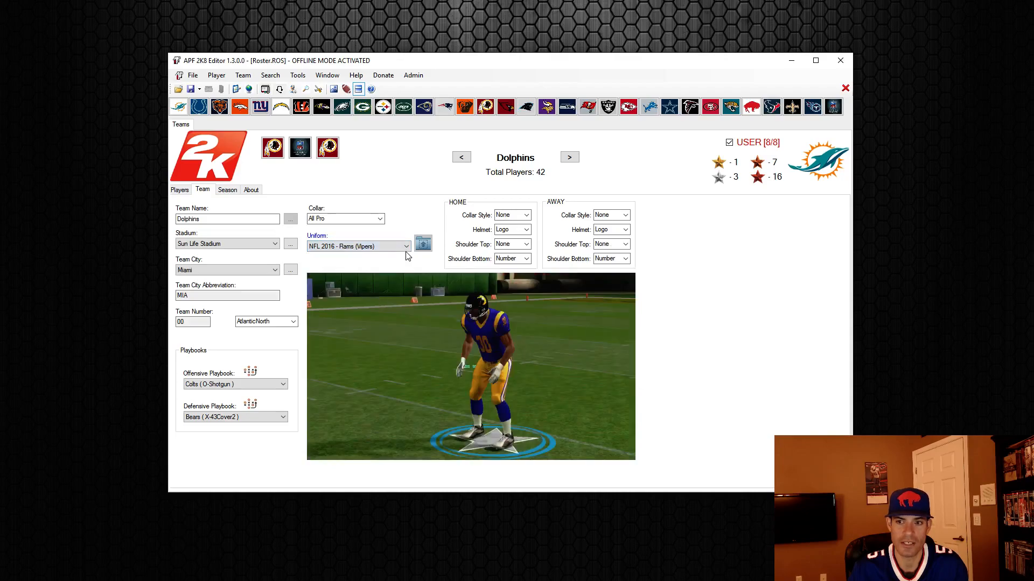
click(406, 247)
click(378, 305)
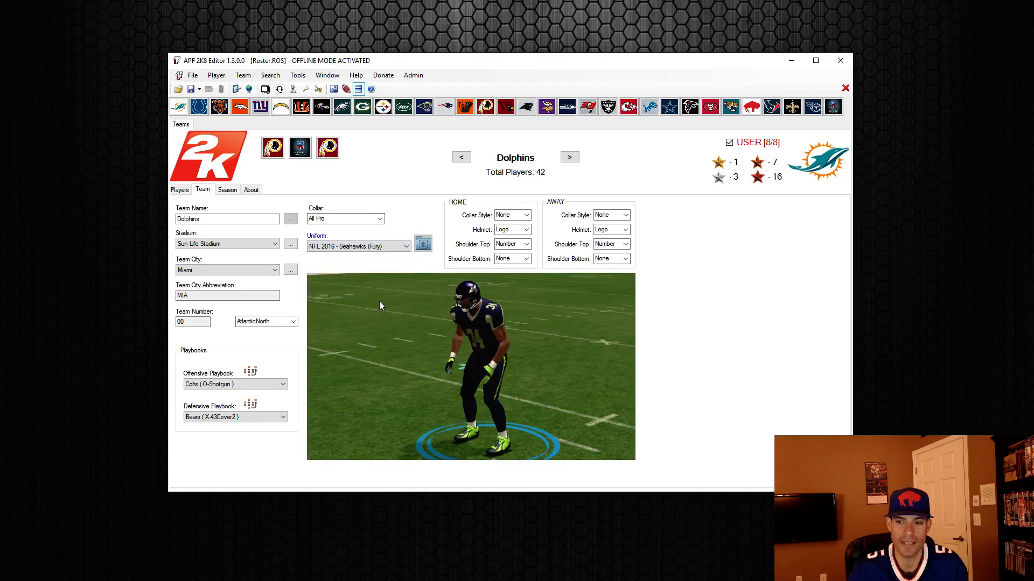